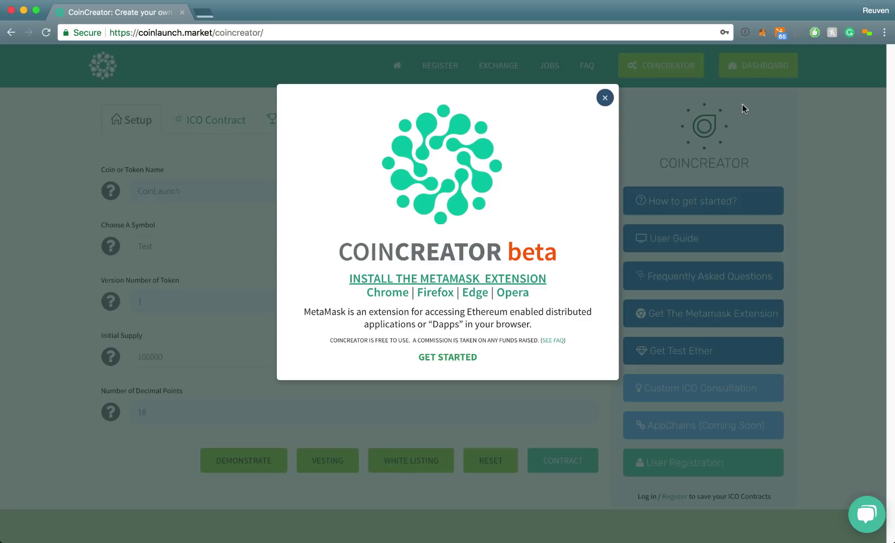
- Check the networks available in the MetaMask wallet and dismiss the CoinCreator welcome message
click(762, 33)
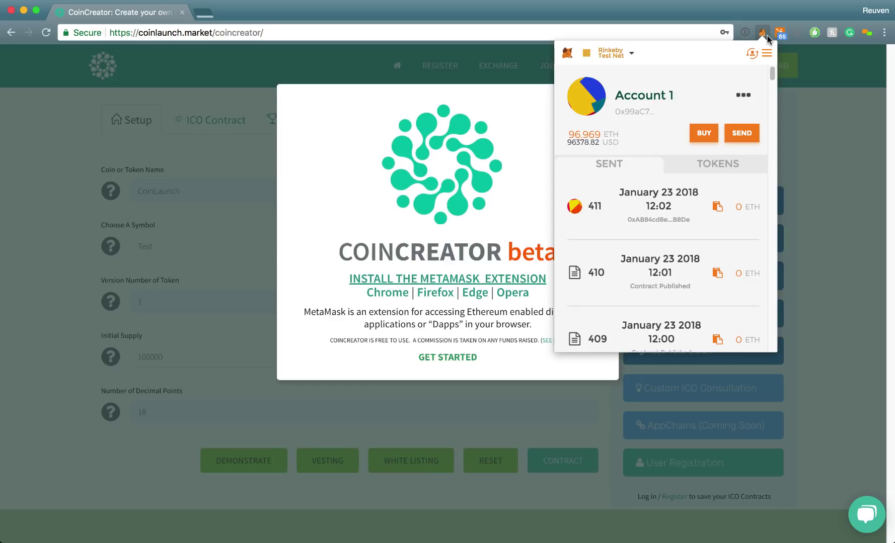
click(632, 56)
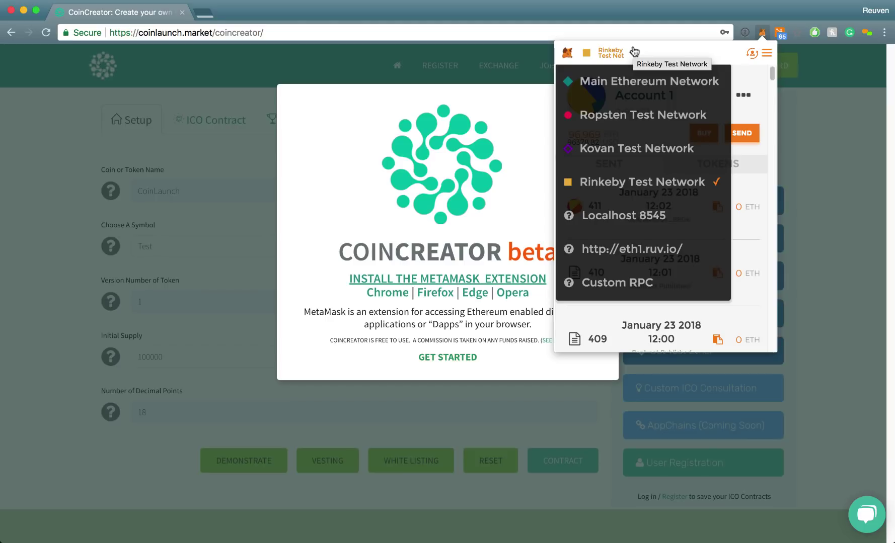
click(601, 218)
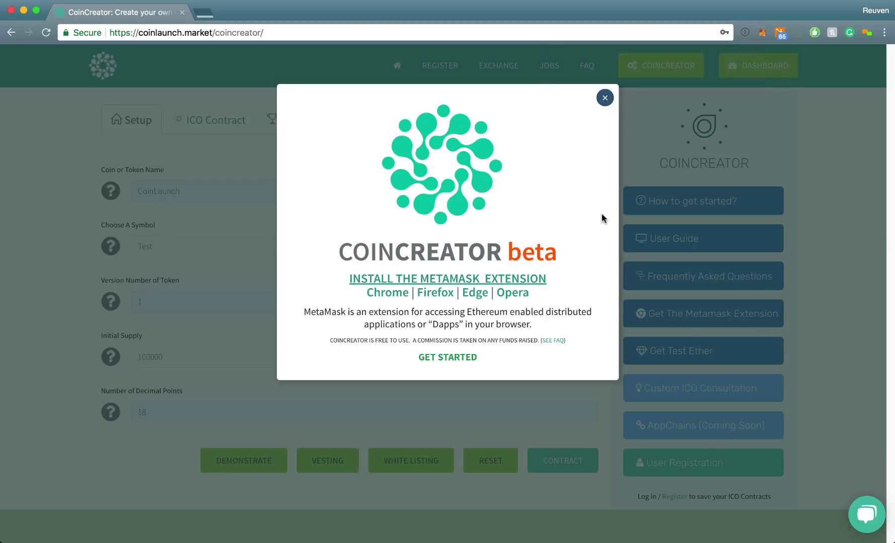
click(604, 98)
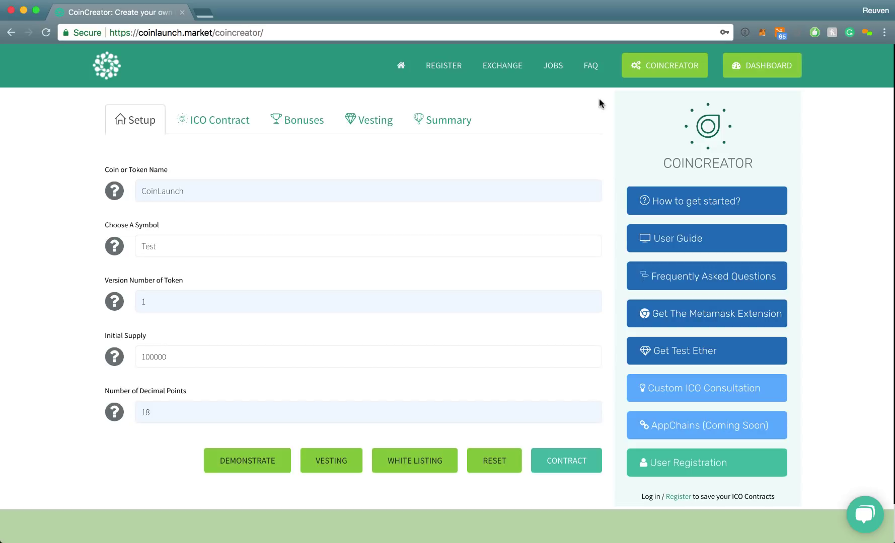
- Read the help notes for the token's initial supply, number of decimal points and version number
mouse_move(116, 349)
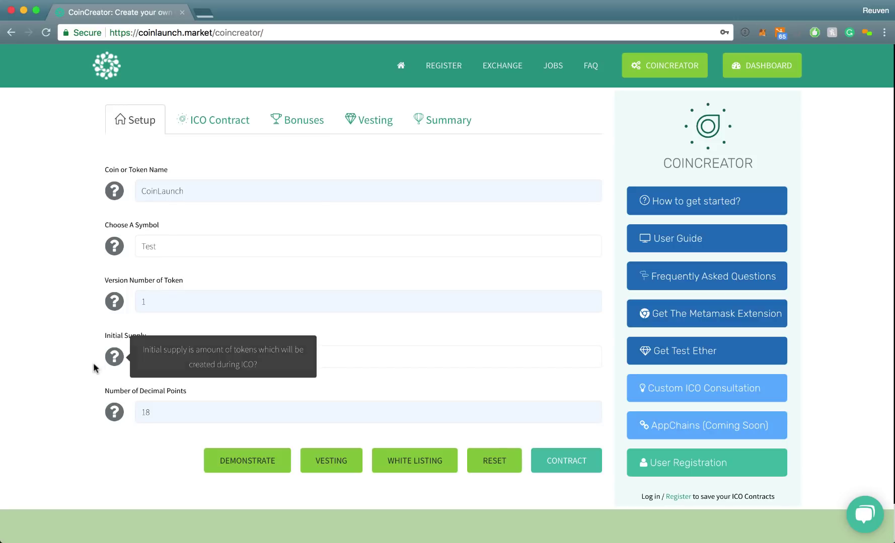
mouse_move(113, 411)
mouse_move(115, 308)
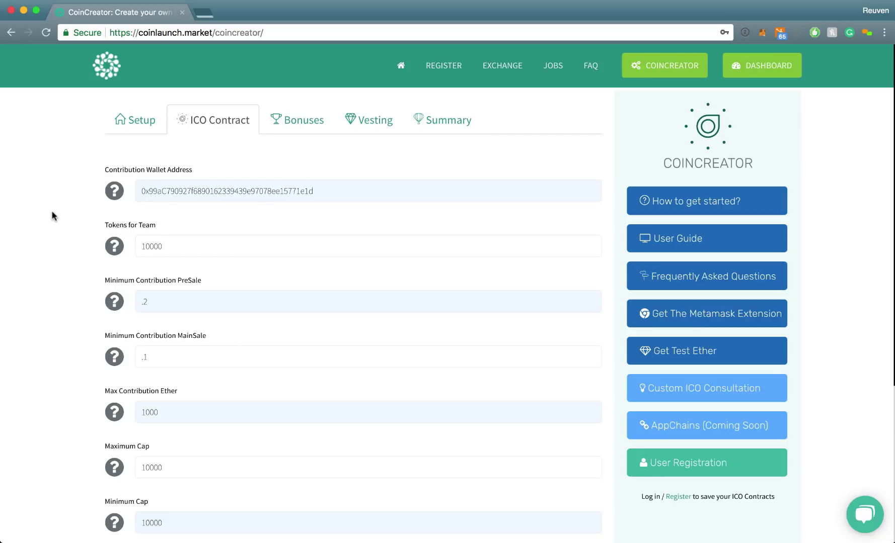
- Copy the address of Account 1 from the MetaMask wallet for use as the contribution wallet address
click(762, 34)
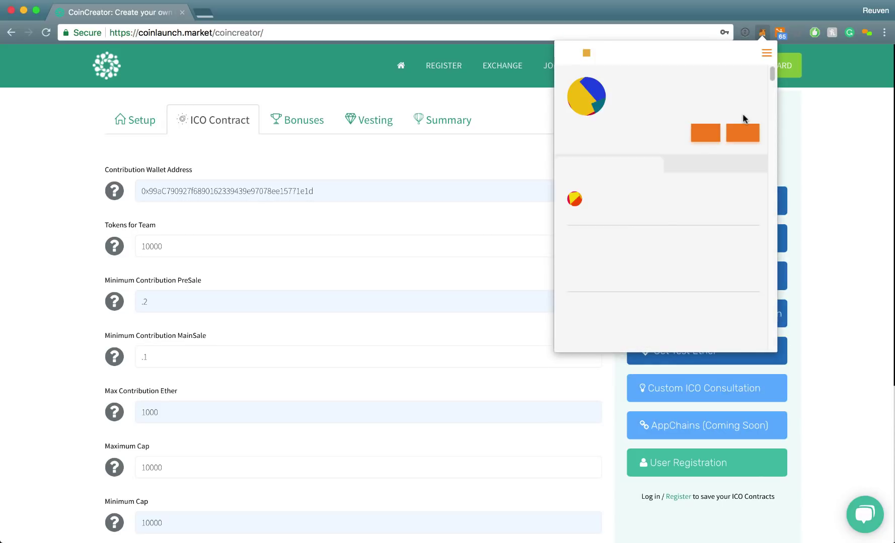
click(743, 95)
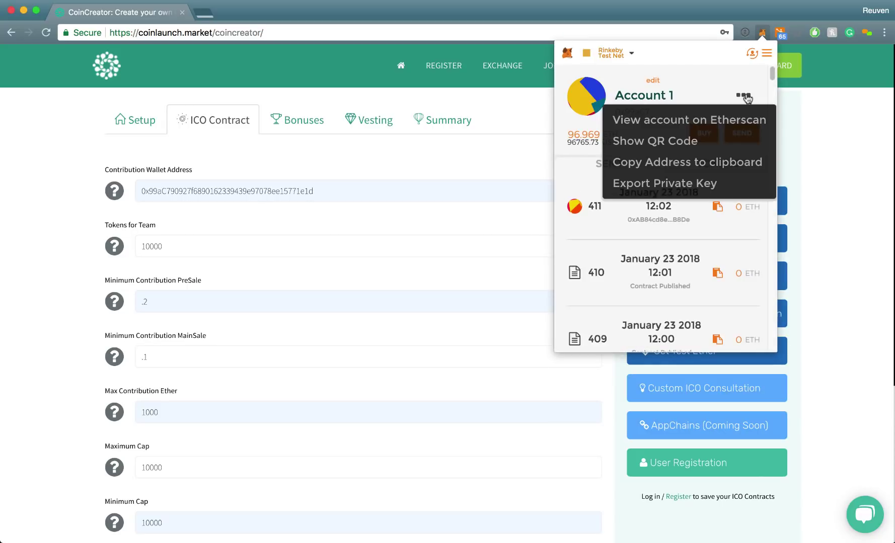
click(699, 162)
click(304, 194)
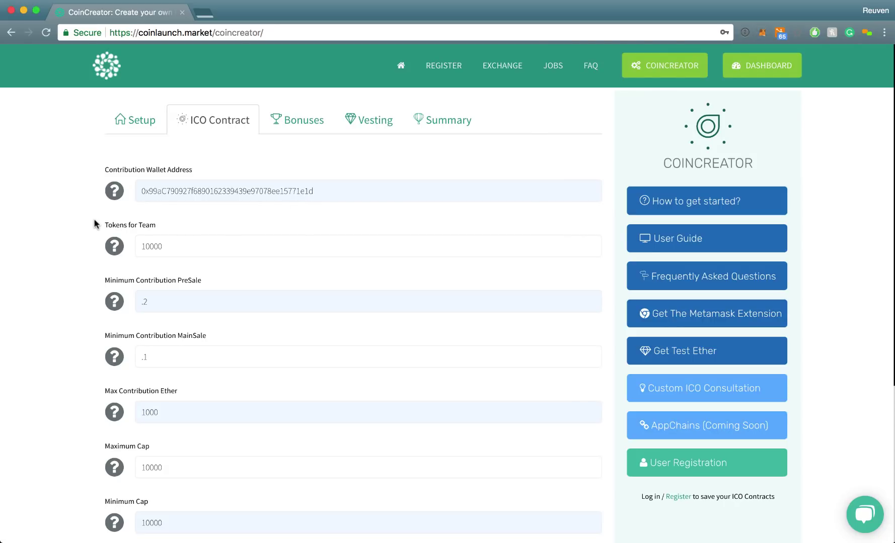
- Examine the ICO contract's team tokens, minimum and maximum contributions and maximum cap, reading the help notes
mouse_move(112, 244)
scroll(86, 347, down, 1)
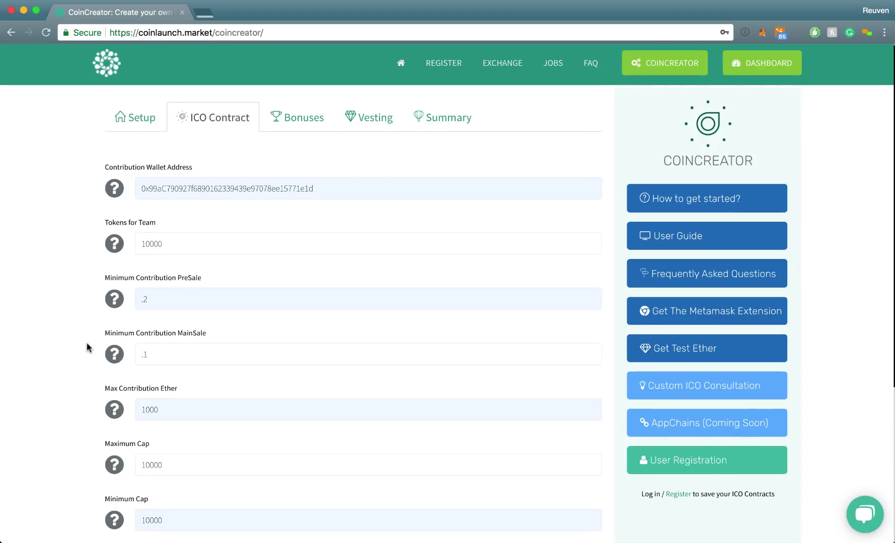
scroll(88, 347, down, 2)
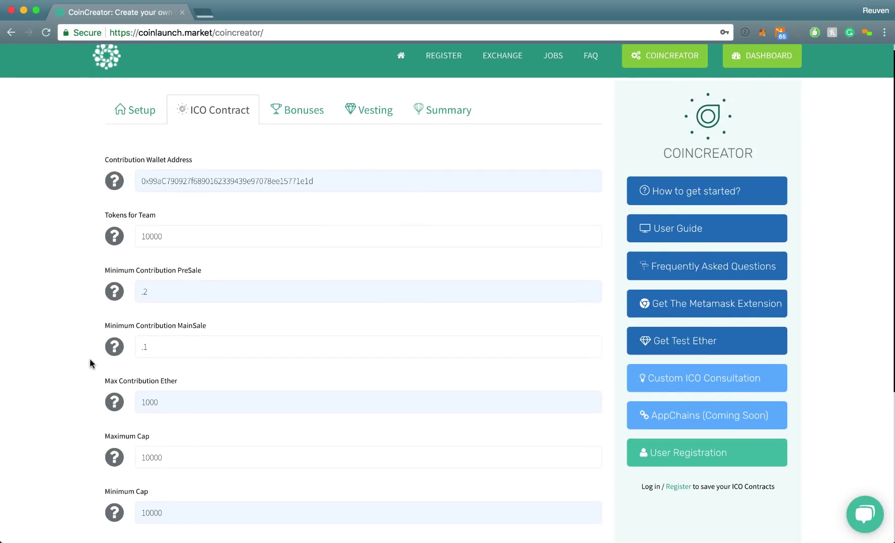
mouse_move(112, 403)
scroll(89, 382, down, 1)
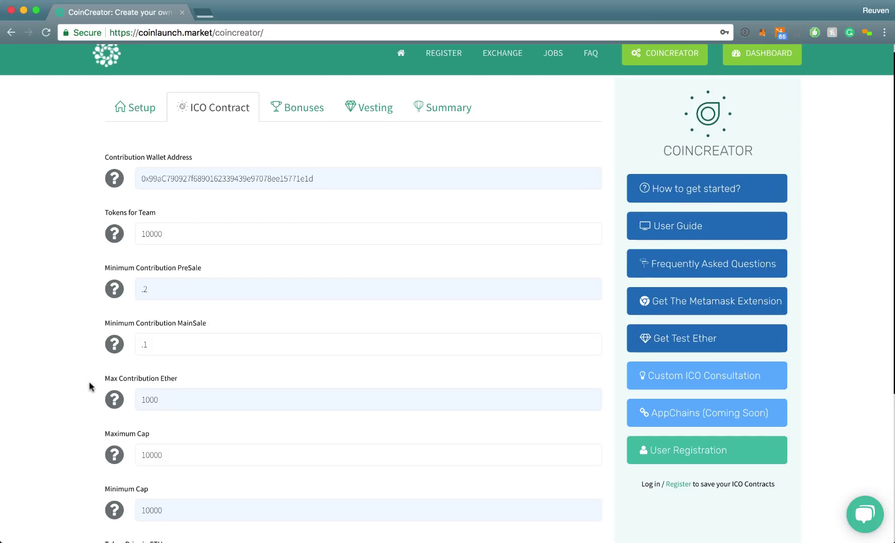
scroll(75, 422, down, 2)
mouse_move(109, 435)
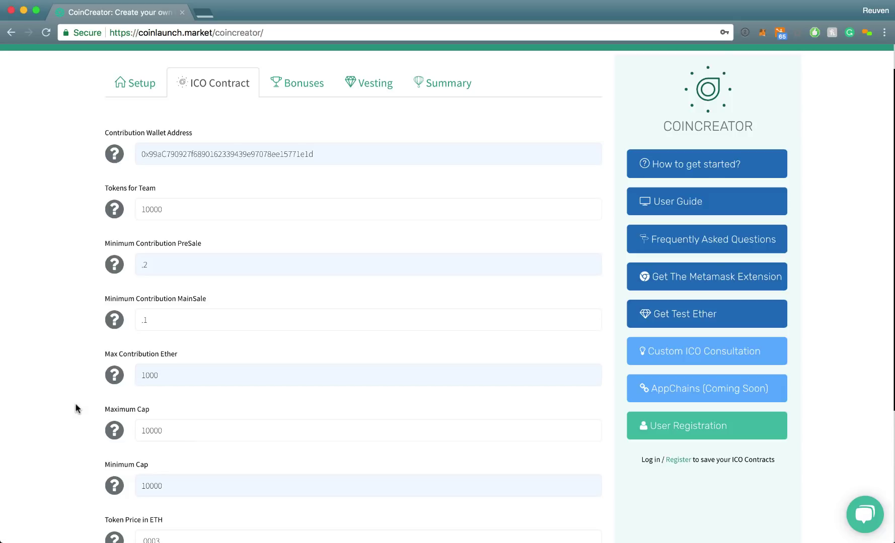
scroll(77, 409, down, 1)
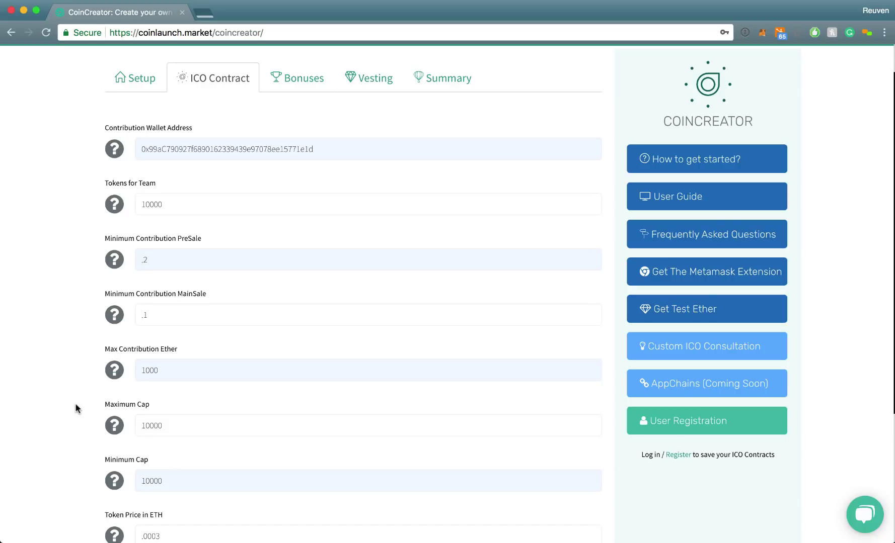
scroll(76, 409, down, 1)
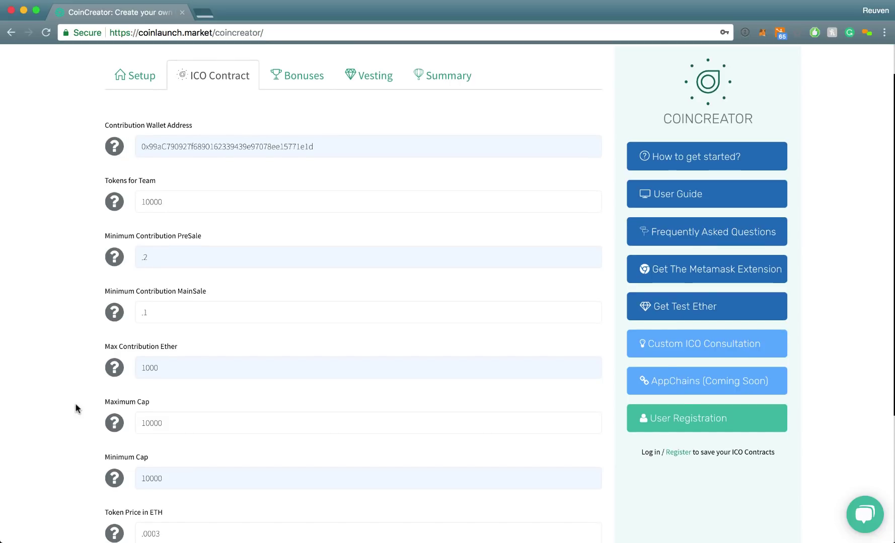
- Set the ICO contract's Minimum Cap to 50
click(196, 476)
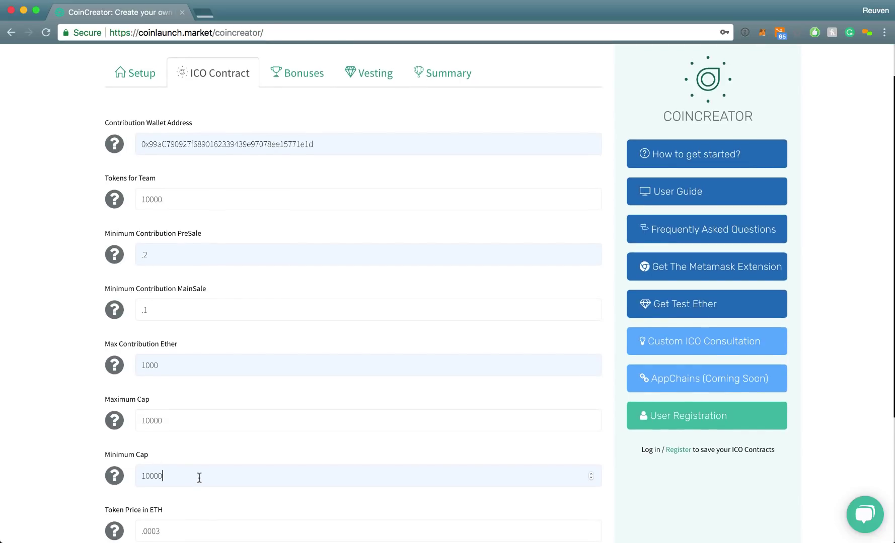
key(BackSpace)
key(Down)
key(Down)
key(Down)
double_click(170, 481)
text(50)
- Examine the ICO contract's token price in ETH and campaign duration, including the duration help note
scroll(62, 434, down, 3)
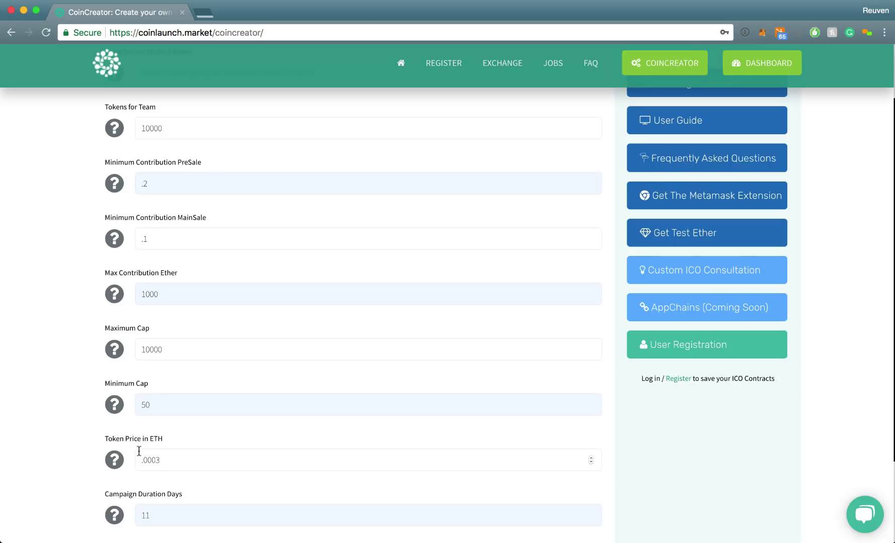
scroll(72, 447, down, 1)
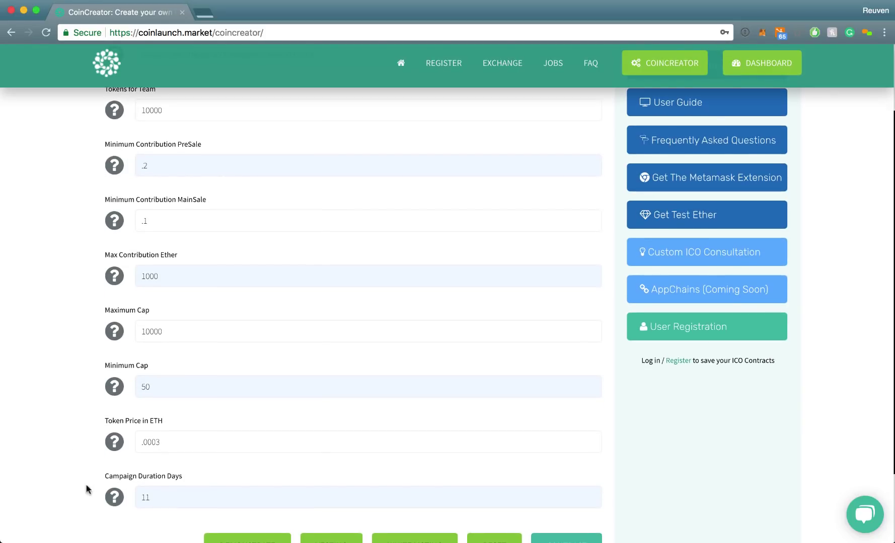
mouse_move(115, 501)
scroll(71, 454, down, 1)
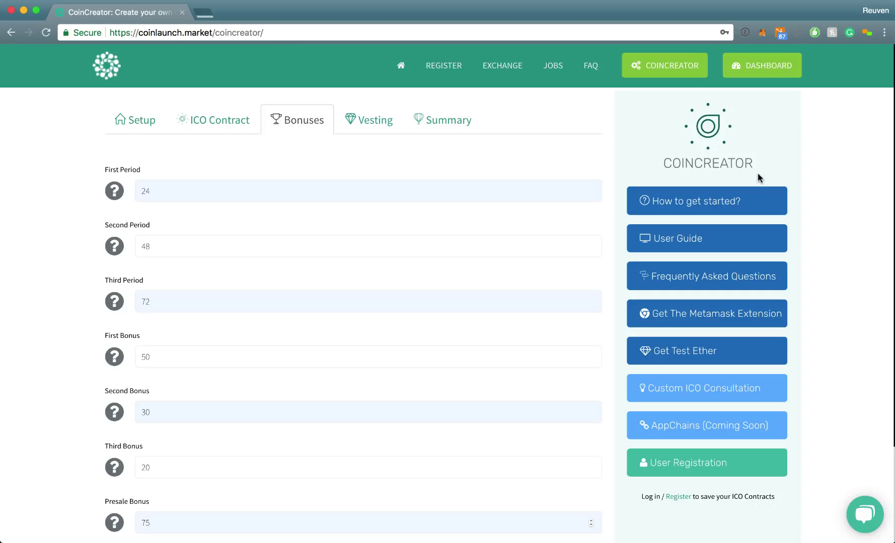
- Examine the three bonus periods, the first to third bonuses and the presale bonus, reading the help notes
mouse_move(116, 191)
scroll(170, 245, down, 1)
scroll(170, 256, down, 3)
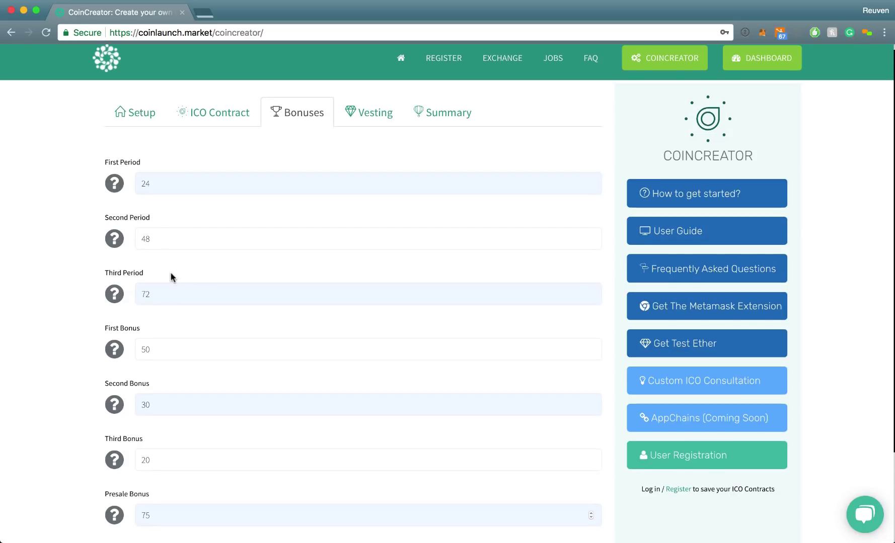
scroll(169, 293, down, 2)
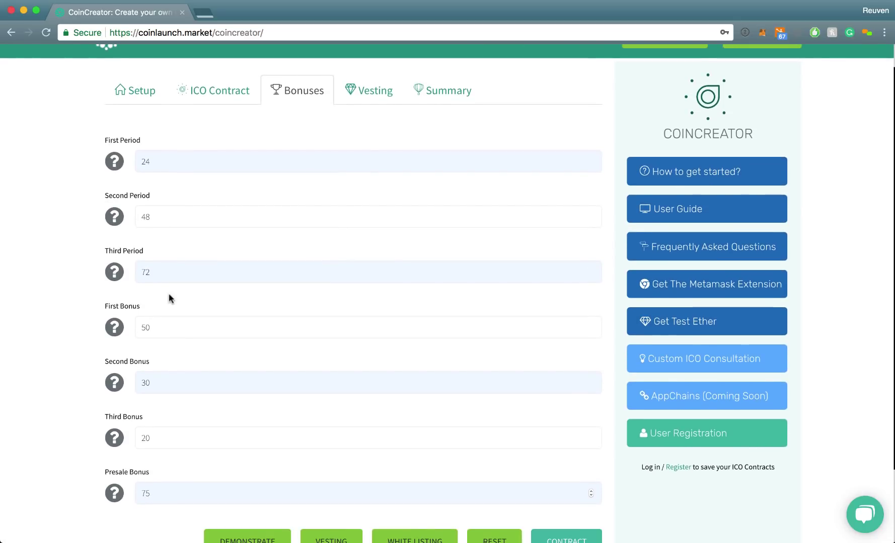
mouse_move(113, 331)
scroll(227, 353, down, 2)
click(160, 307)
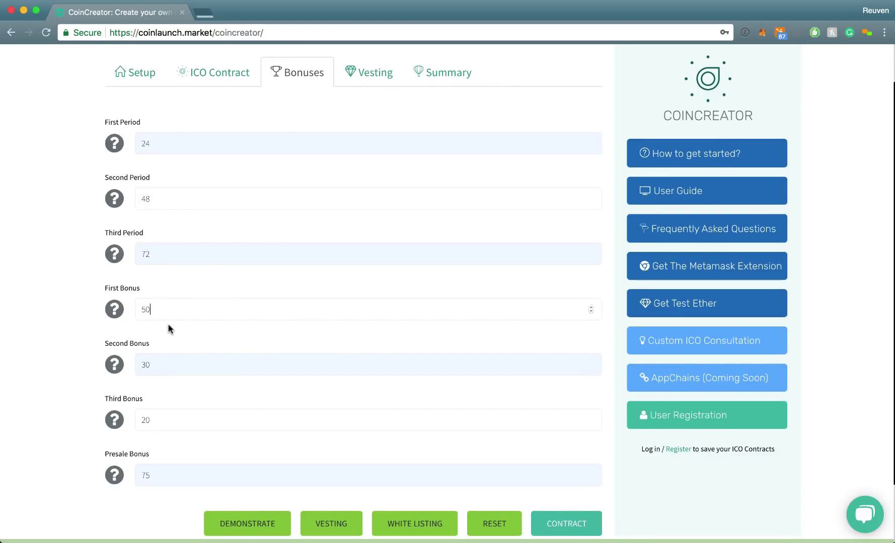
scroll(171, 347, down, 1)
scroll(172, 363, down, 1)
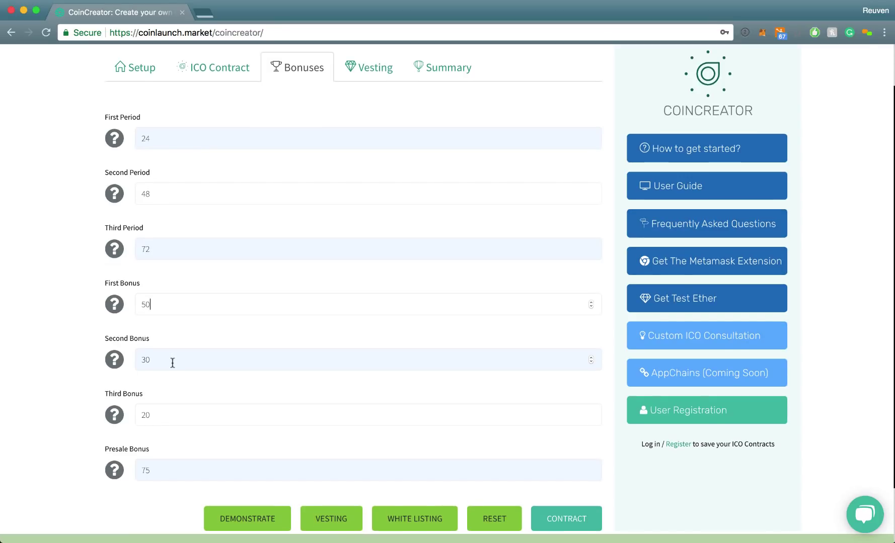
scroll(166, 408, down, 1)
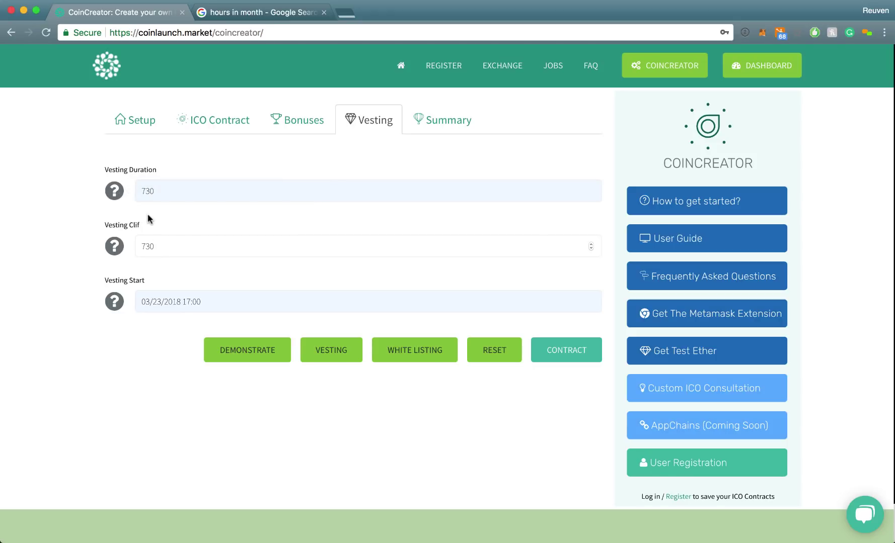
- Examine the vesting cliff and vesting start fields and the summary of all contract settings
mouse_move(115, 249)
click(152, 244)
click(156, 301)
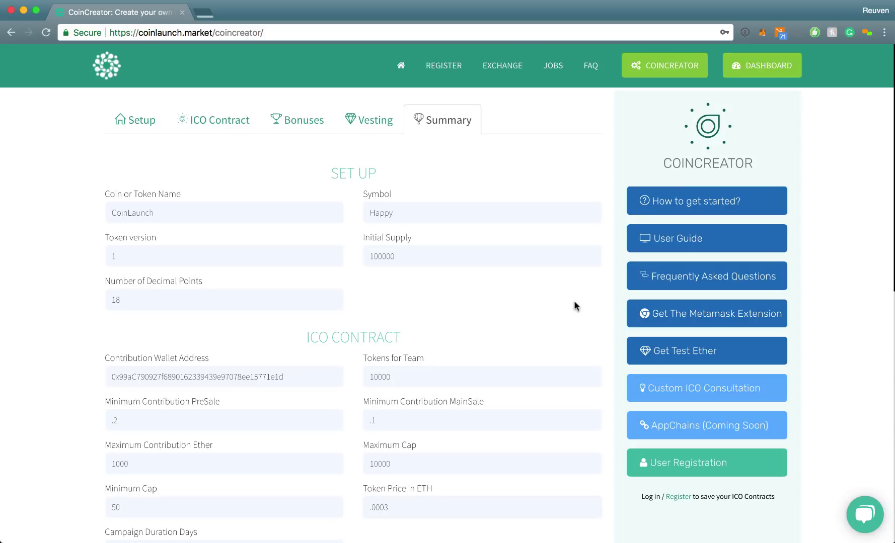
scroll(576, 305, down, 1)
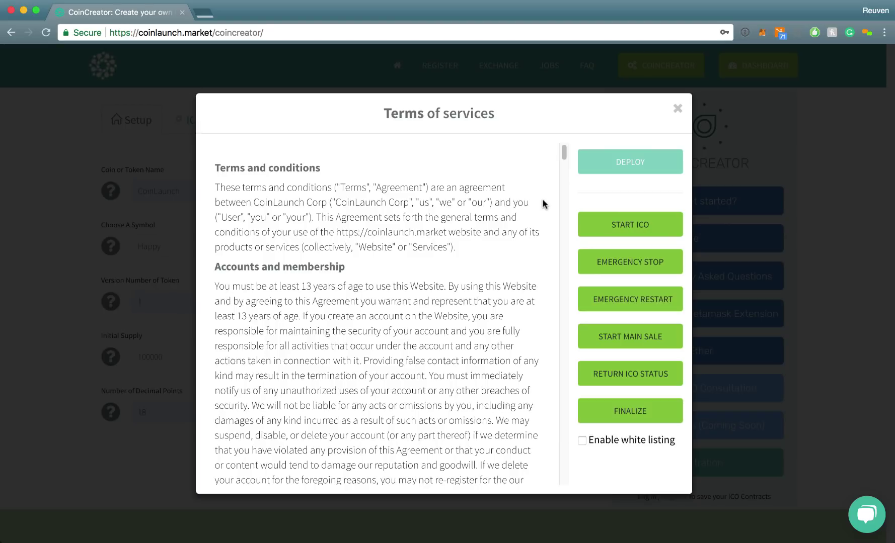
- Go through the Terms of services to the end and deploy the ICO contract
scroll(542, 178, down, 1)
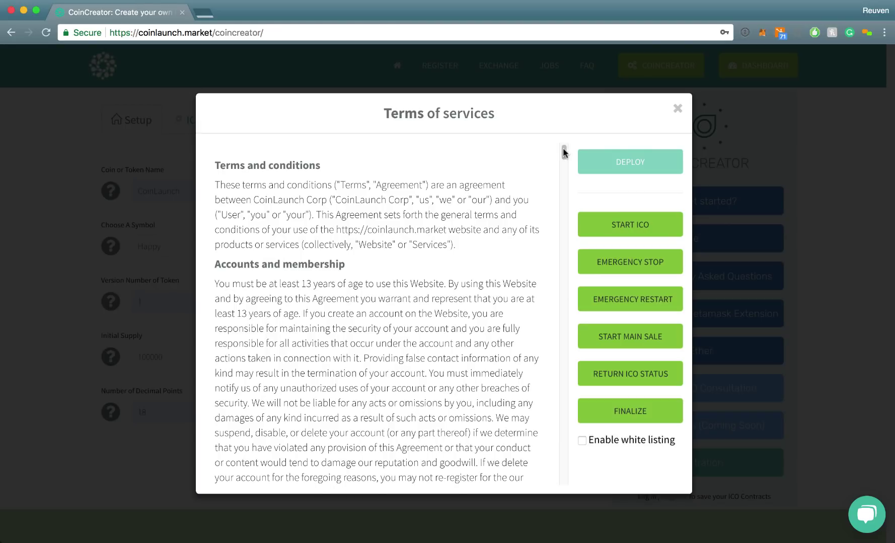
drag(564, 152, 549, 476)
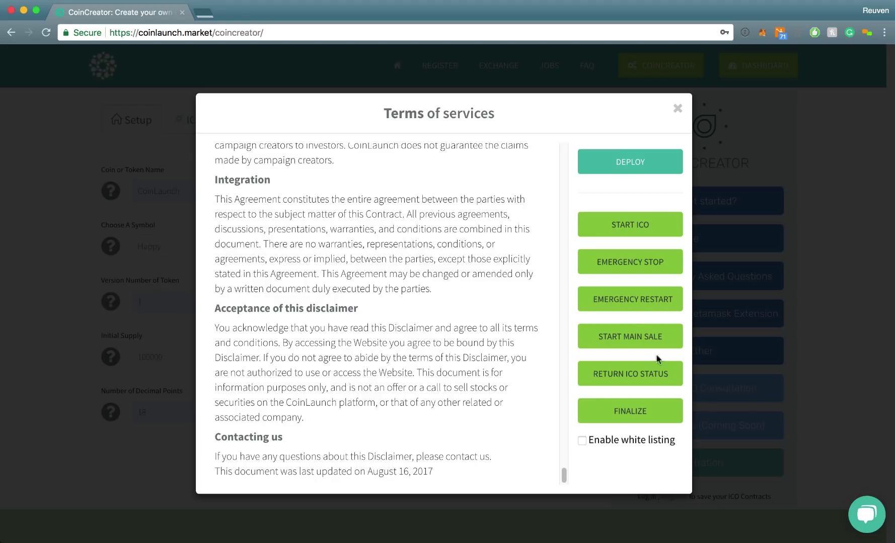
click(618, 161)
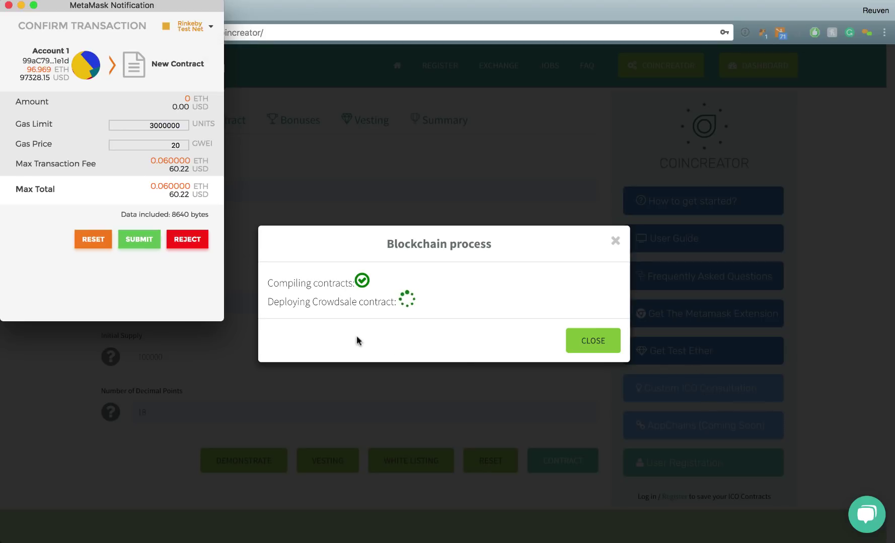
- Submit the MetaMask transactions that deploy the crowdsale contract and token contract and initialize vesting on the Rinkeby Test Net
mouse_move(48, 89)
click(145, 240)
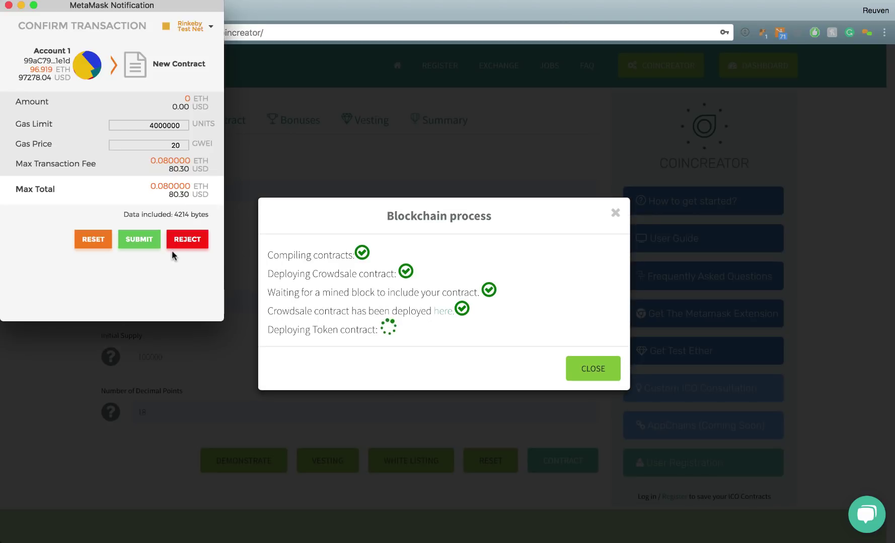
click(149, 240)
click(140, 242)
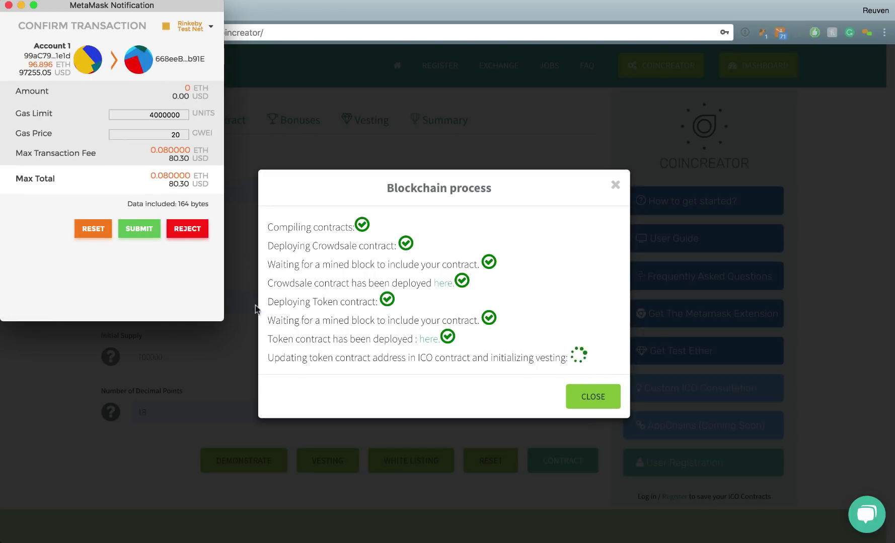
click(143, 233)
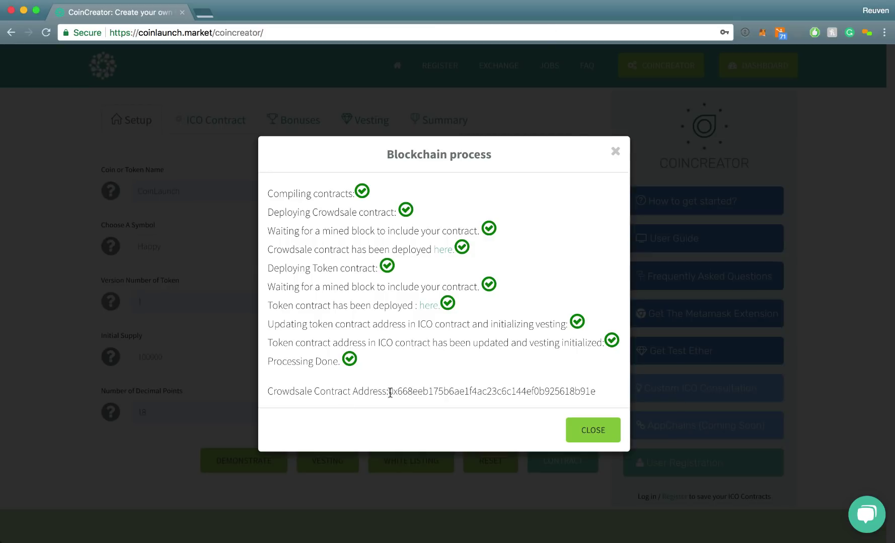
- Select the crowdsale contract address in the finished deployment report, close the report and open the White Listing options
drag(390, 391, 596, 391)
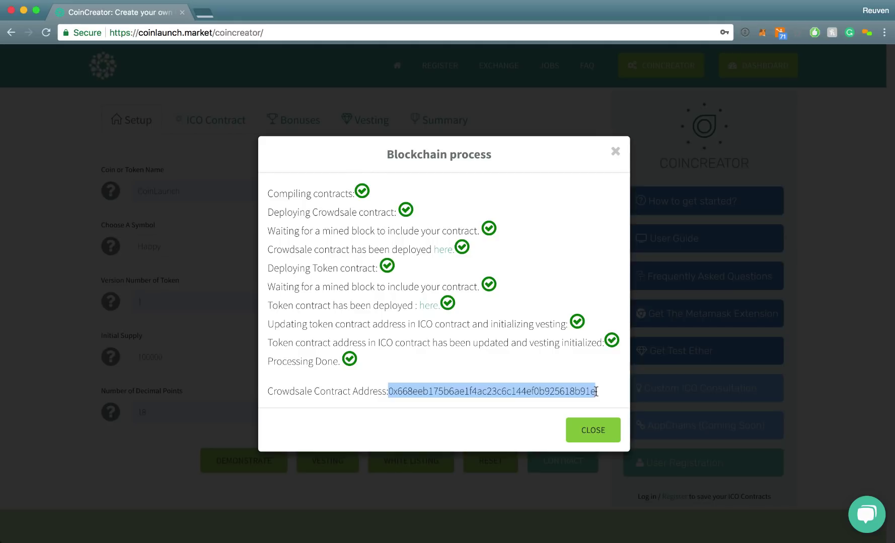
key(Escape)
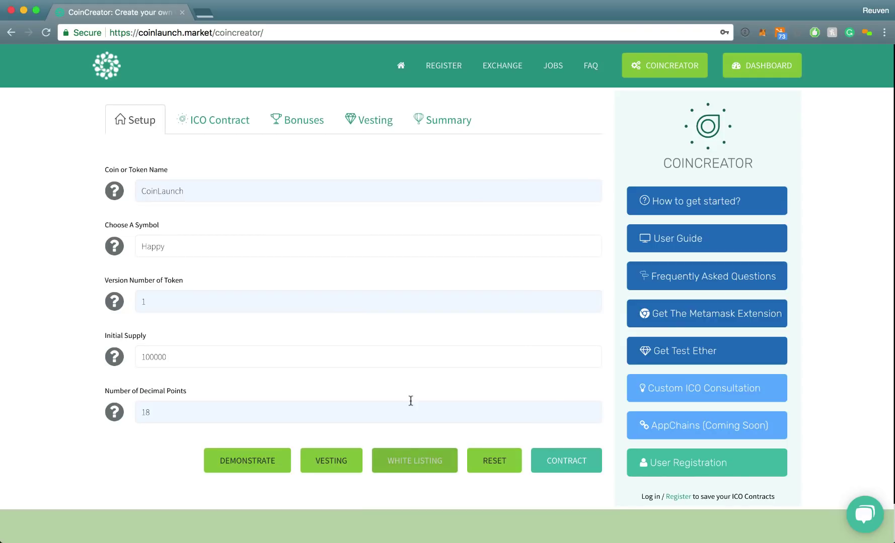
click(411, 461)
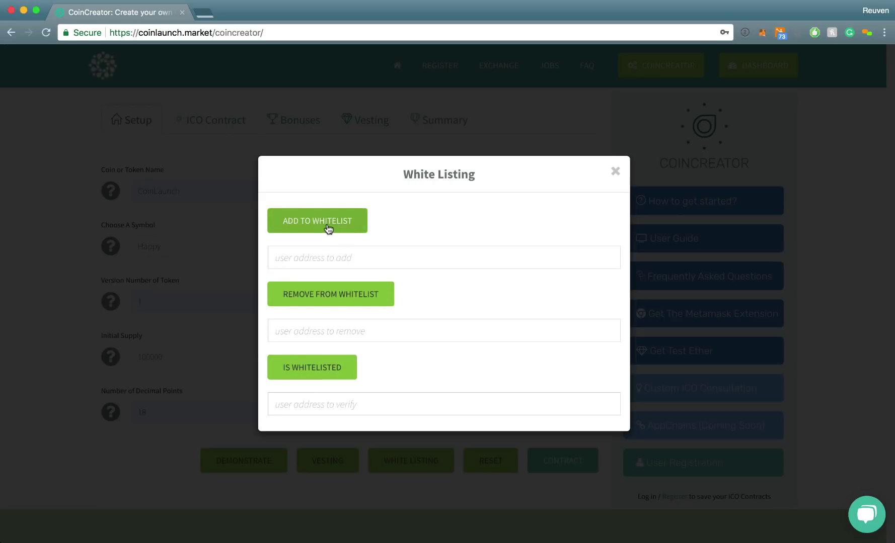
- Close the White Listing options and deployment report, start the ICO from the contract controls, submit its MetaMask transaction and dismiss the report
click(614, 171)
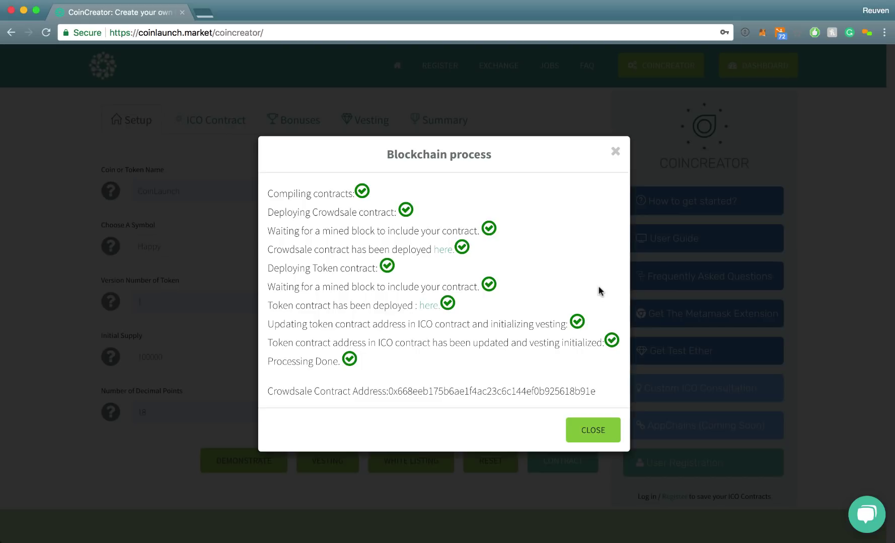
click(603, 435)
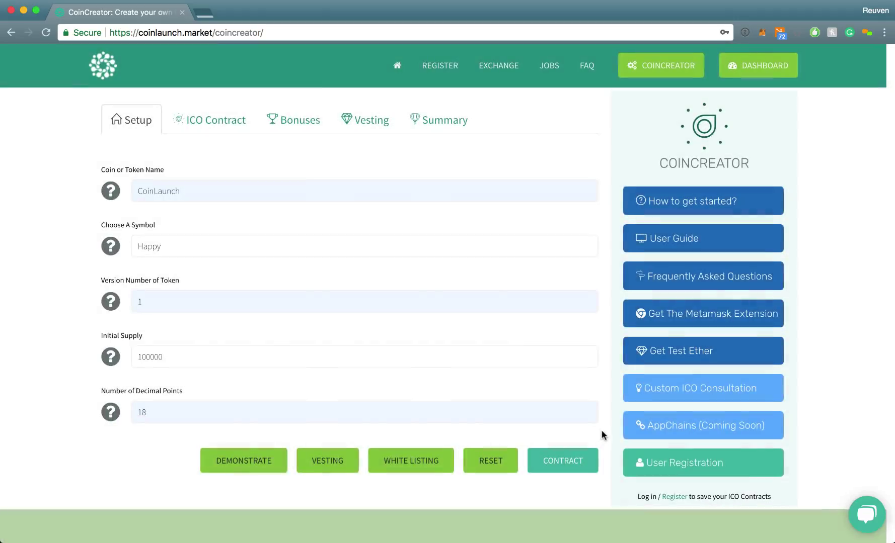
click(565, 461)
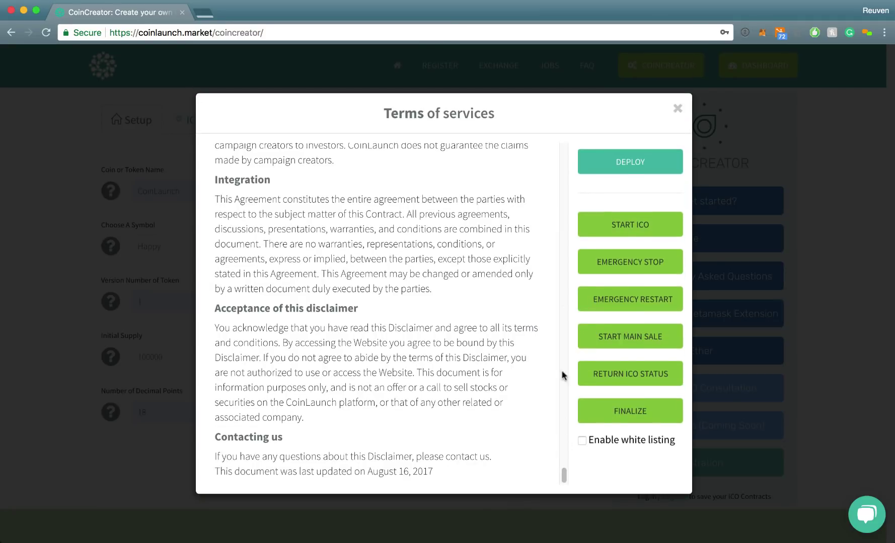
click(637, 230)
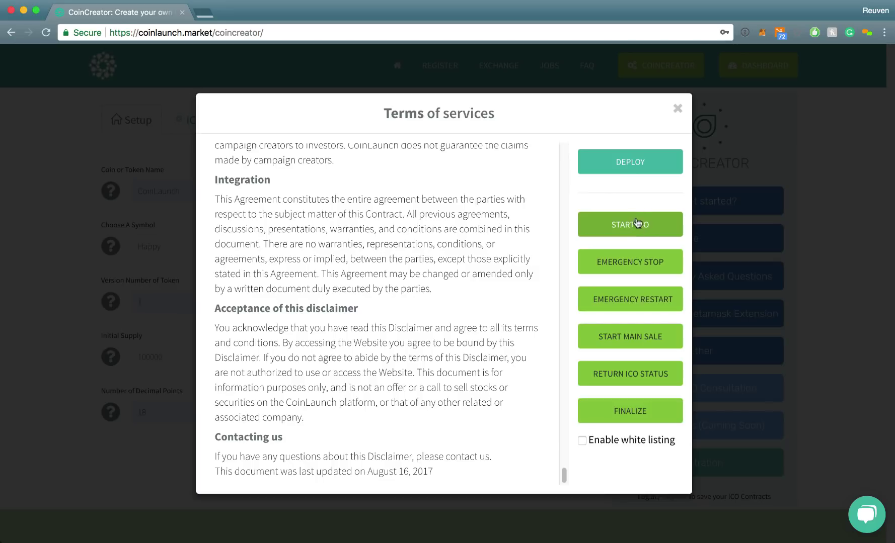
drag(173, 7, 483, 93)
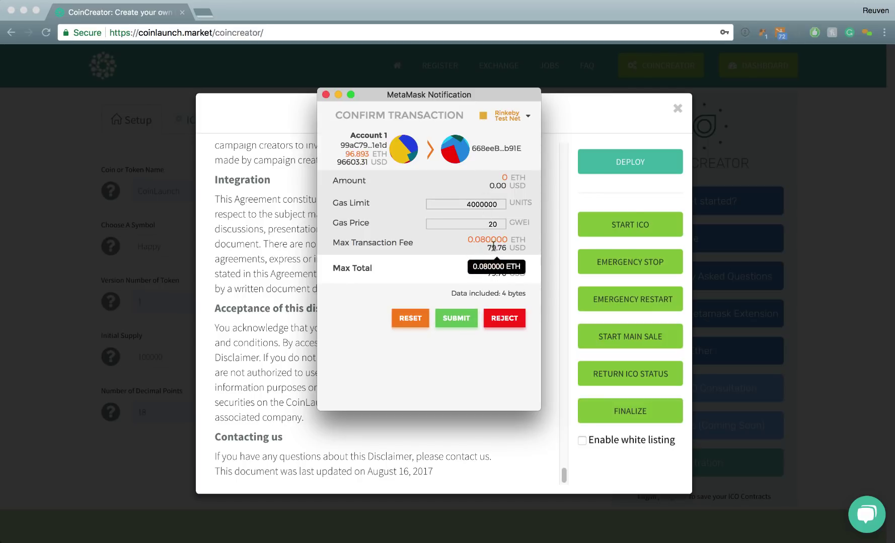
click(456, 318)
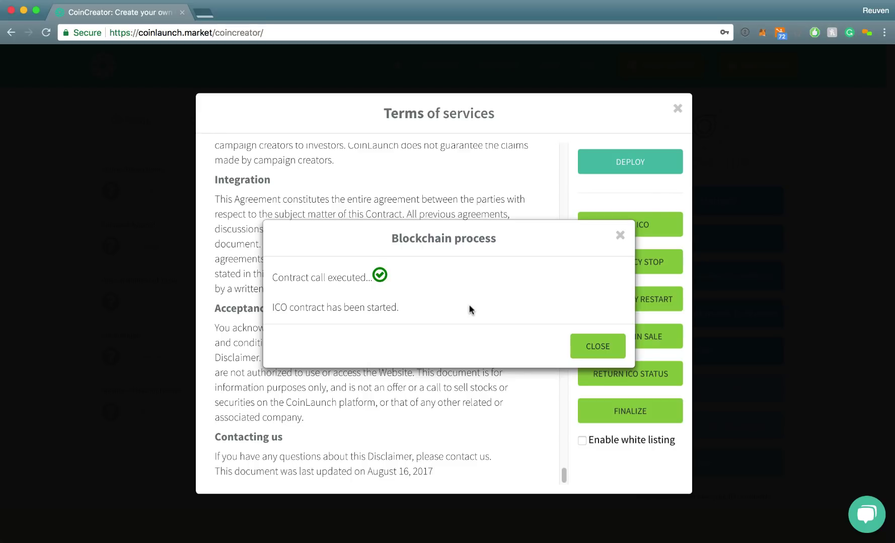
click(586, 352)
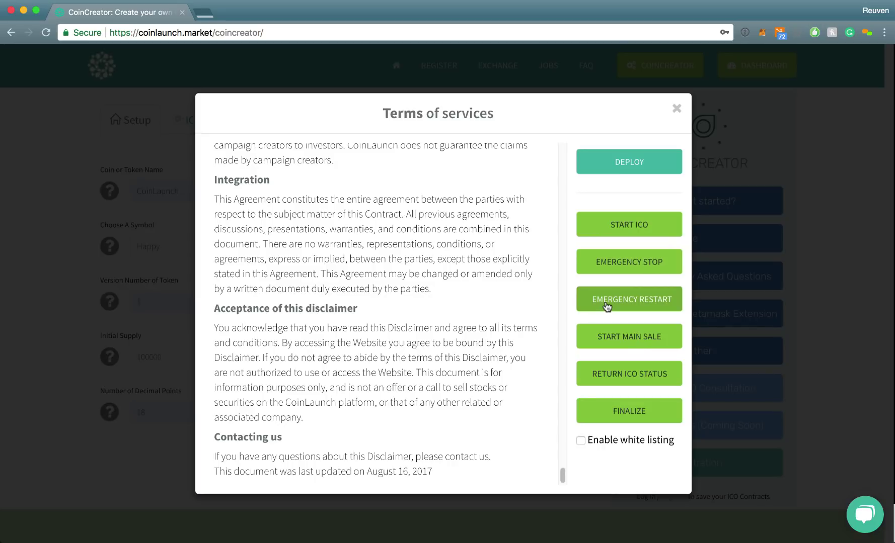
- Start the main sale, submit its transaction in MetaMask on the Rinkeby Test Net and dismiss the blockchain process report
click(618, 336)
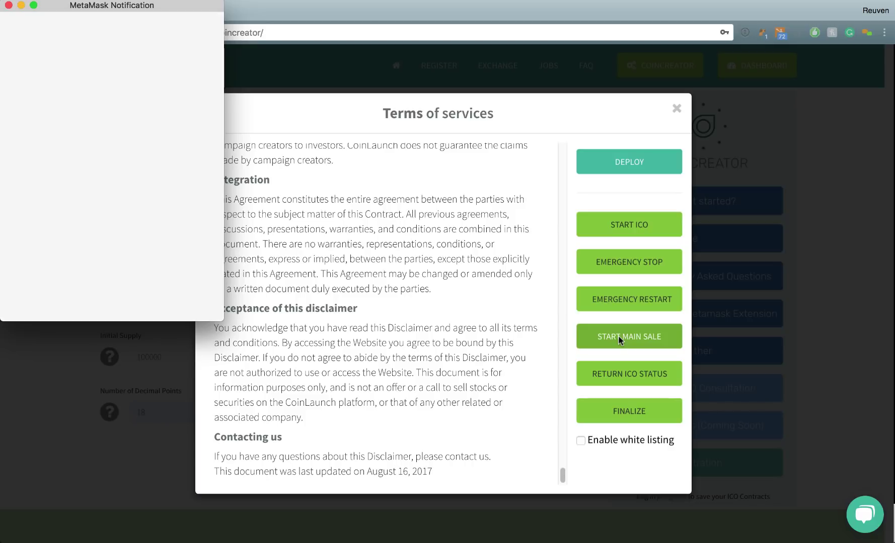
drag(135, 8, 503, 106)
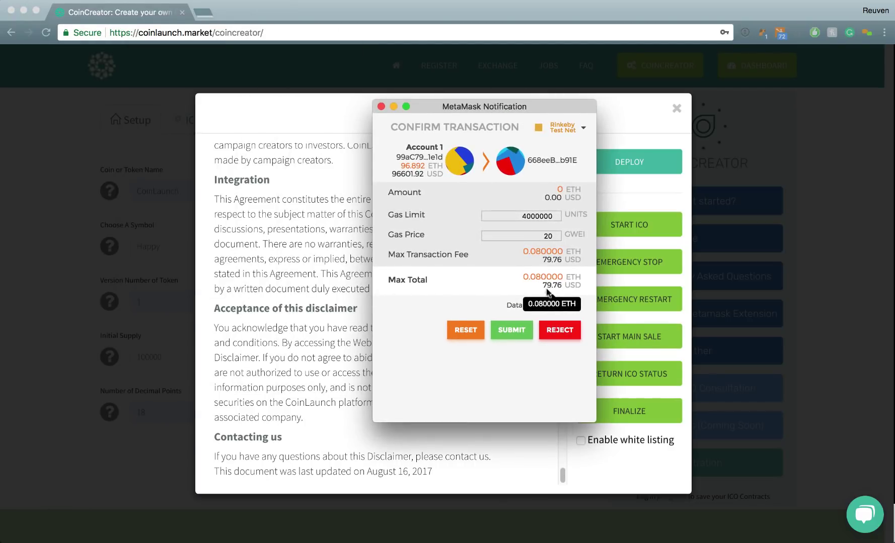
click(507, 340)
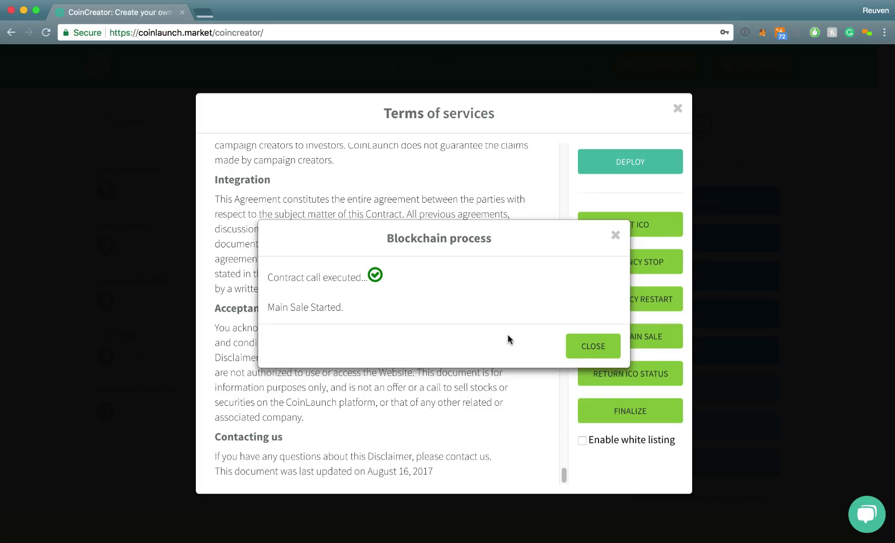
click(578, 201)
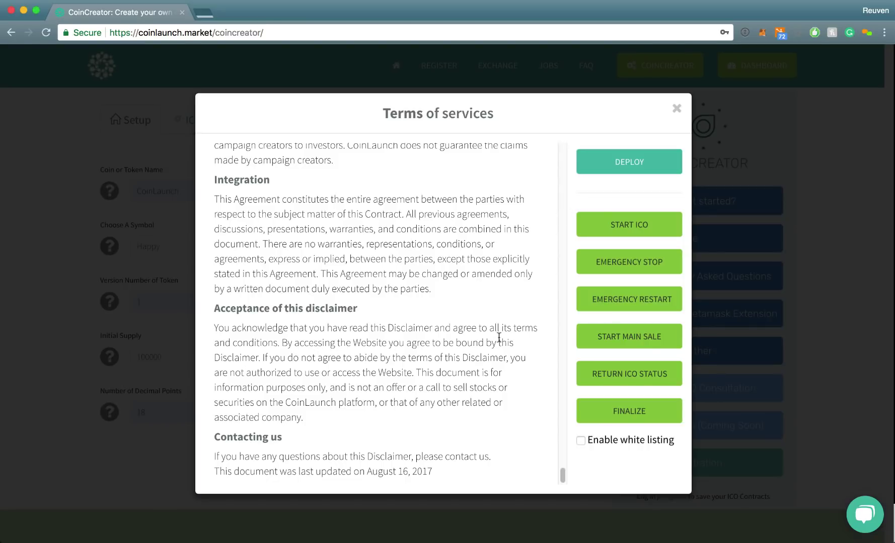
- Retrieve the ICO status report of the running contract and close it
click(615, 377)
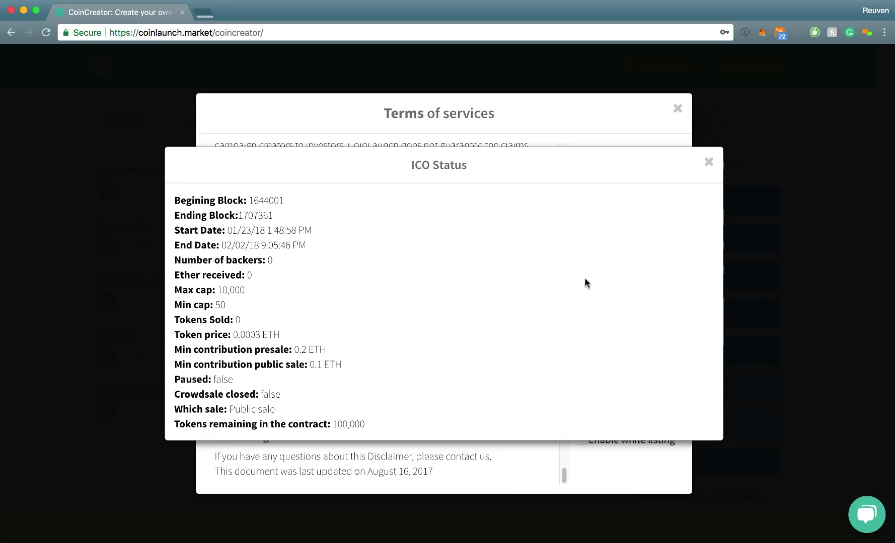
click(707, 163)
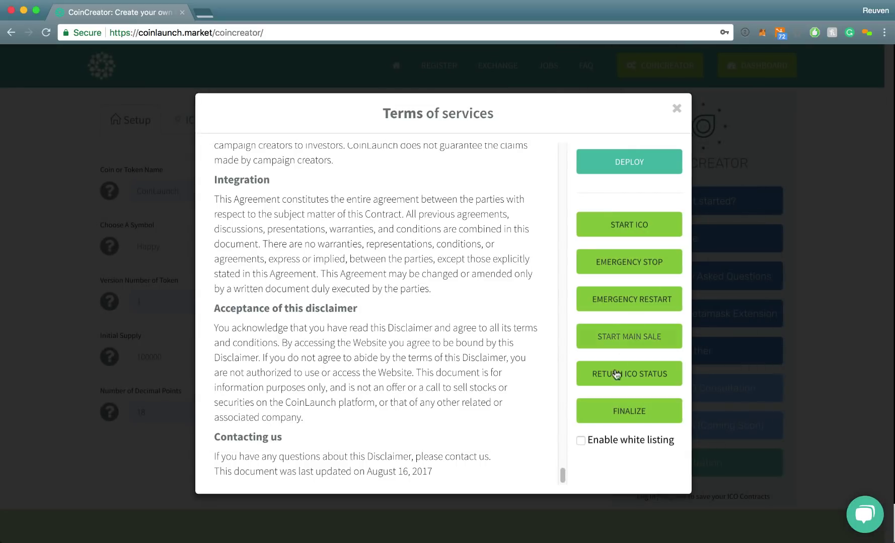
- Try to finalize the ICO by submitting its MetaMask transaction on the Rinkeby Test Net
click(625, 414)
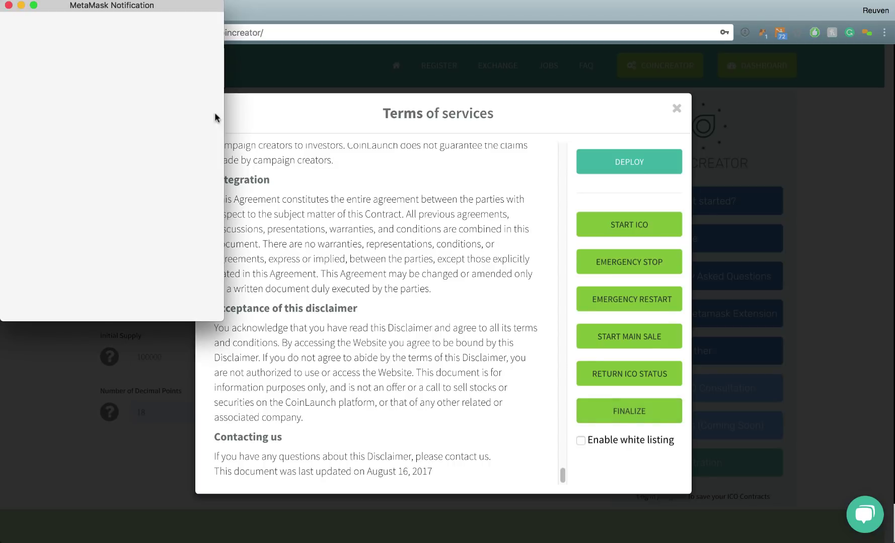
drag(126, 3, 445, 106)
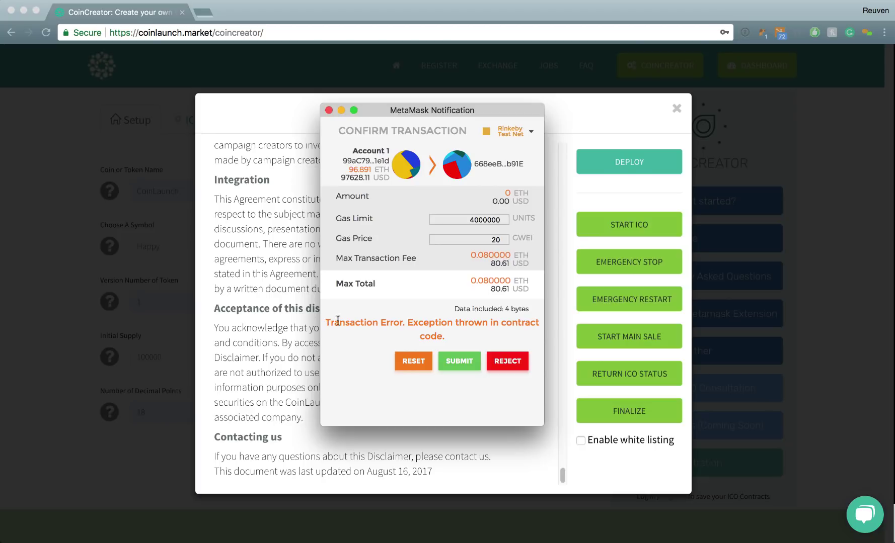
drag(328, 320, 436, 332)
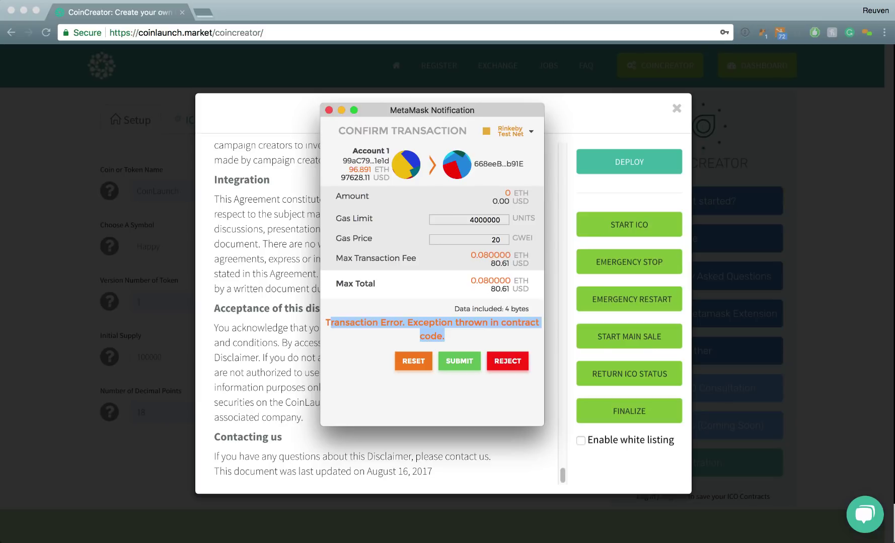
click(446, 333)
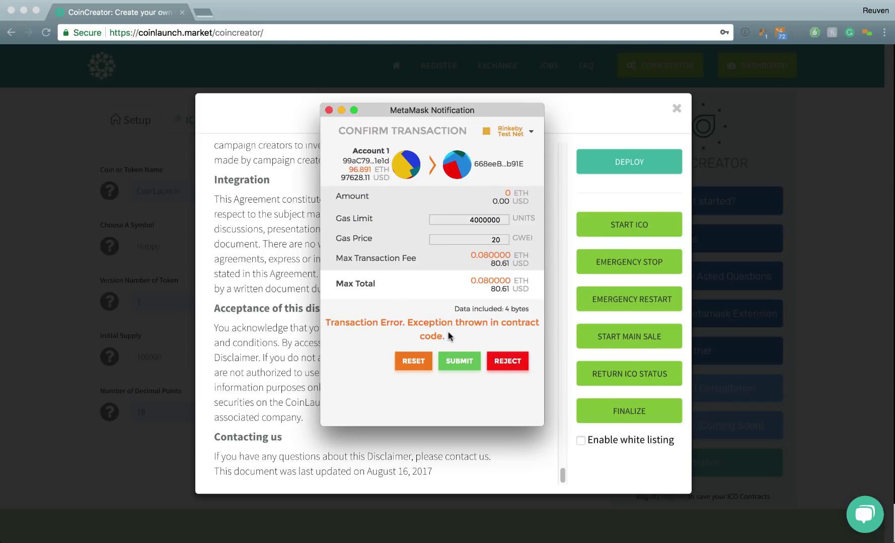
click(458, 364)
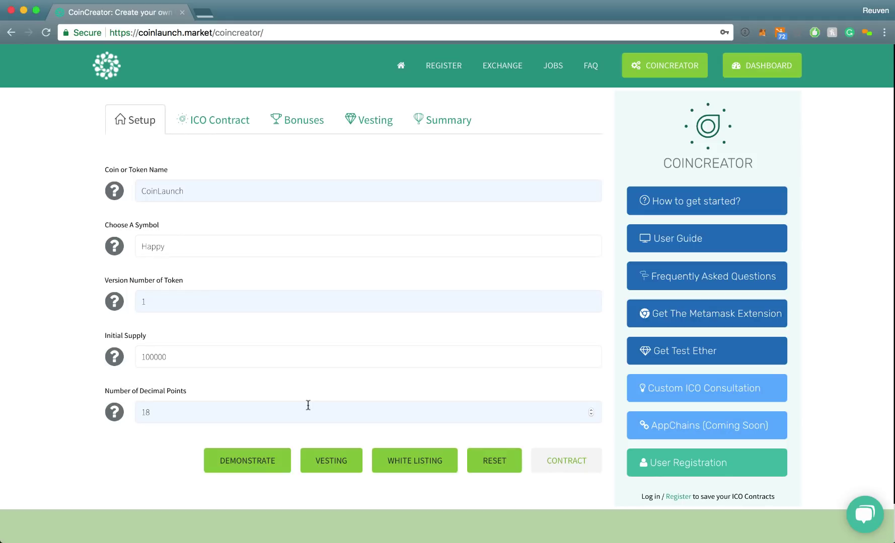
- Examine the vesting options for allocating team/dev tokens and claiming vested amounts, and check the vested tokens available
click(335, 464)
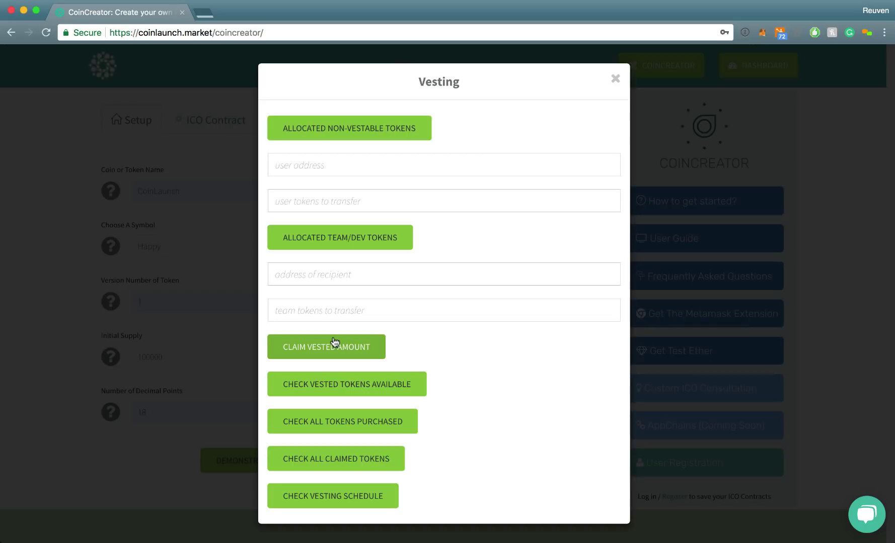
click(327, 274)
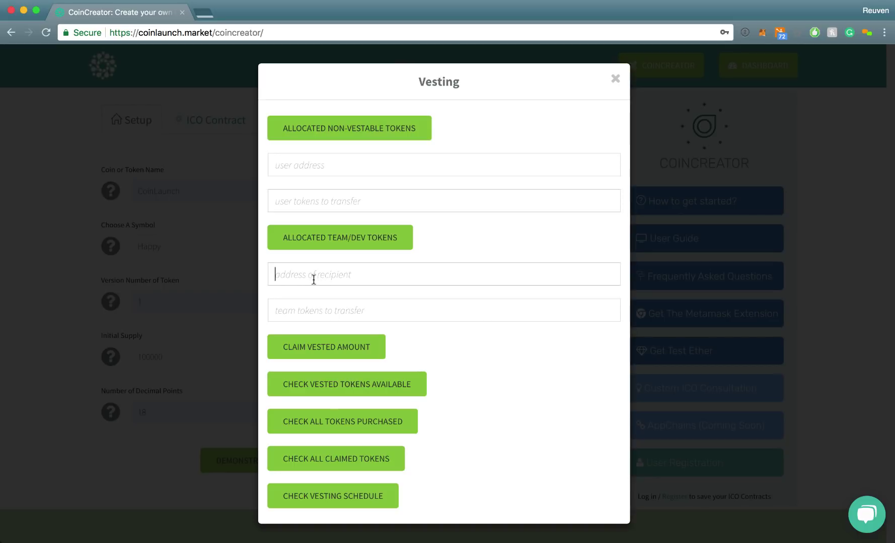
click(323, 353)
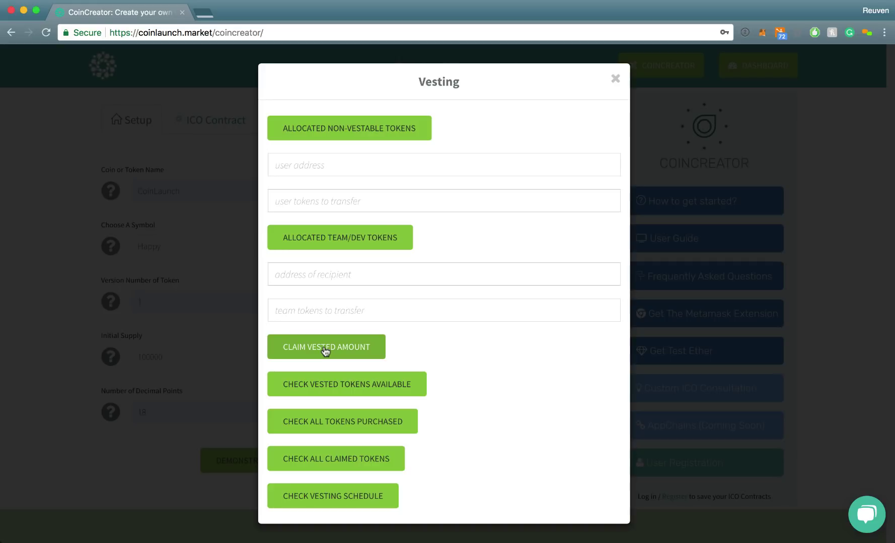
click(332, 395)
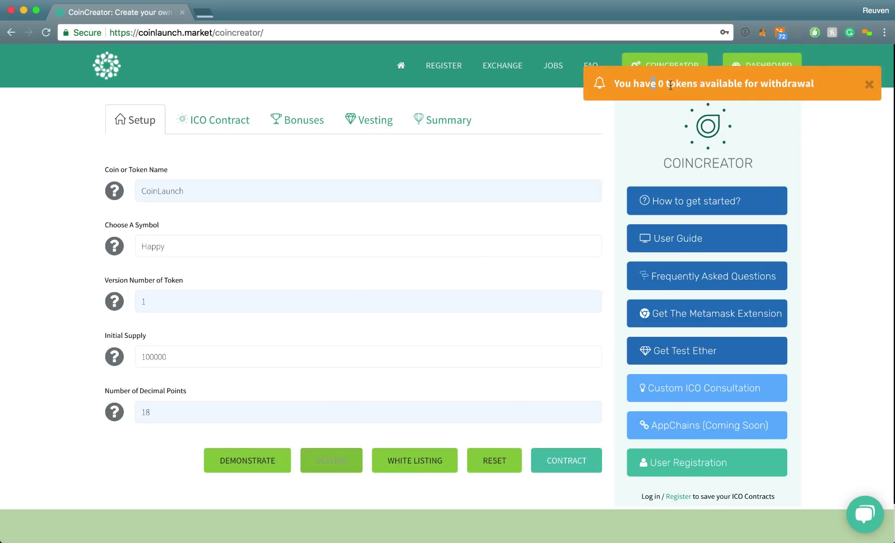
drag(670, 86, 801, 81)
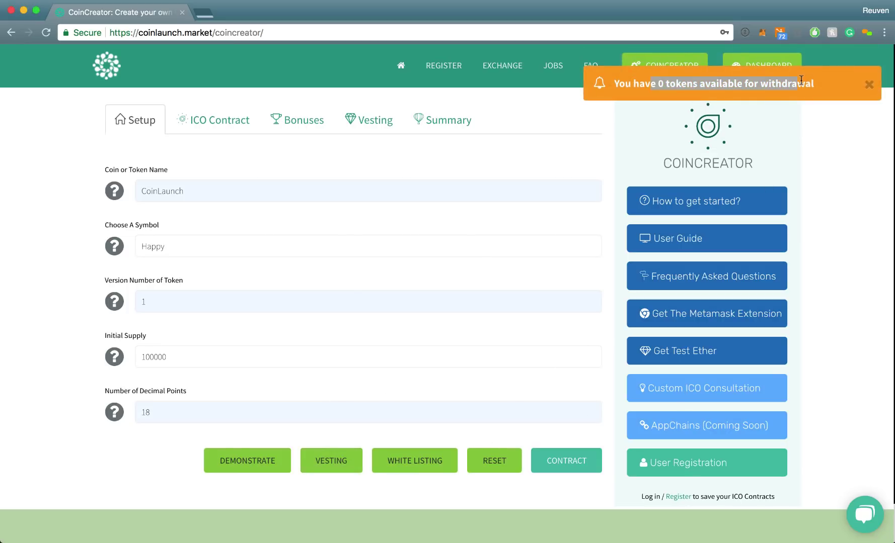
- Reopen the vesting options, check the contract's vesting schedule and close it
click(340, 463)
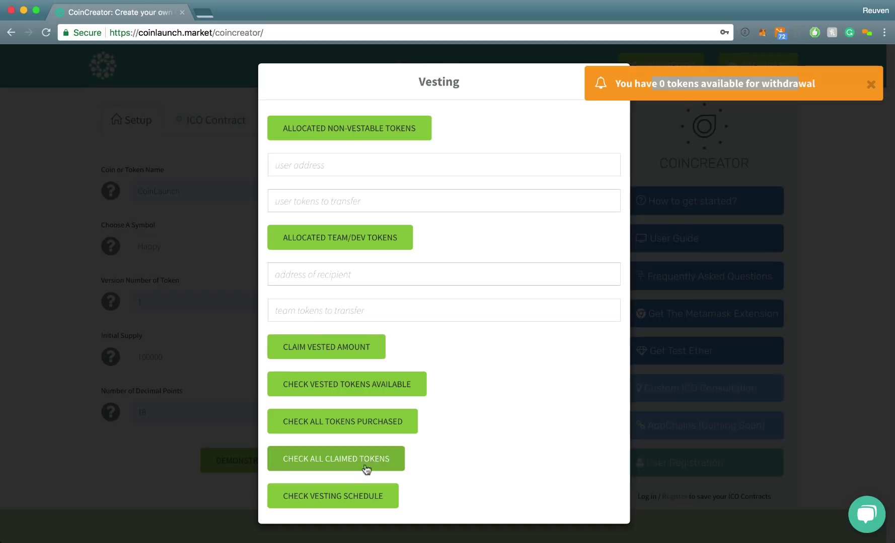
click(346, 274)
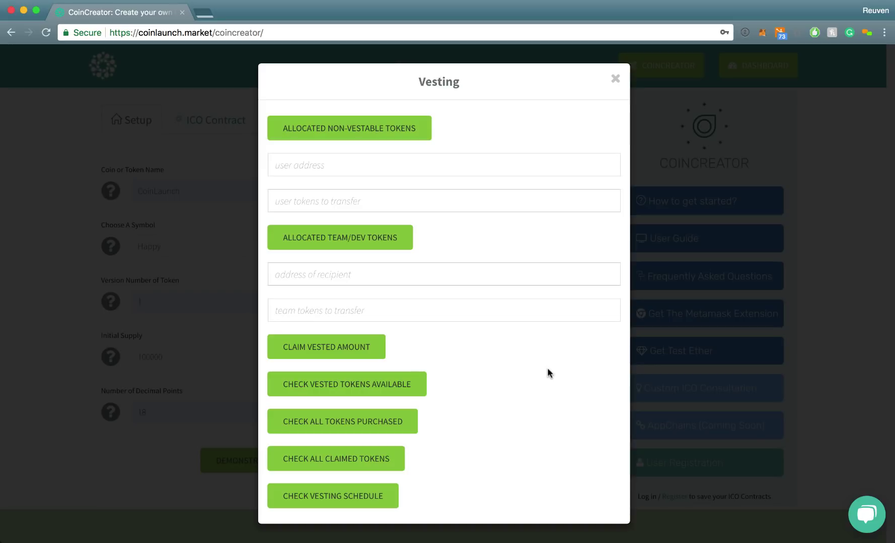
click(363, 498)
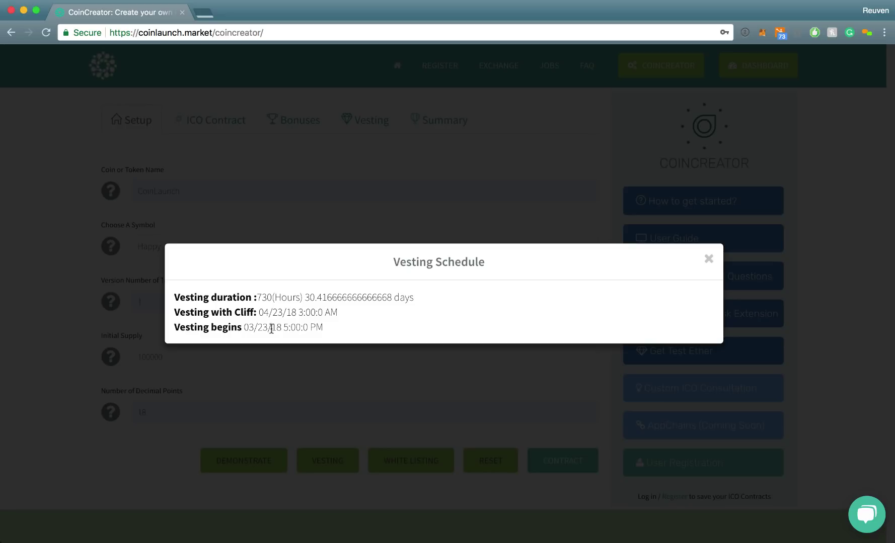
click(708, 258)
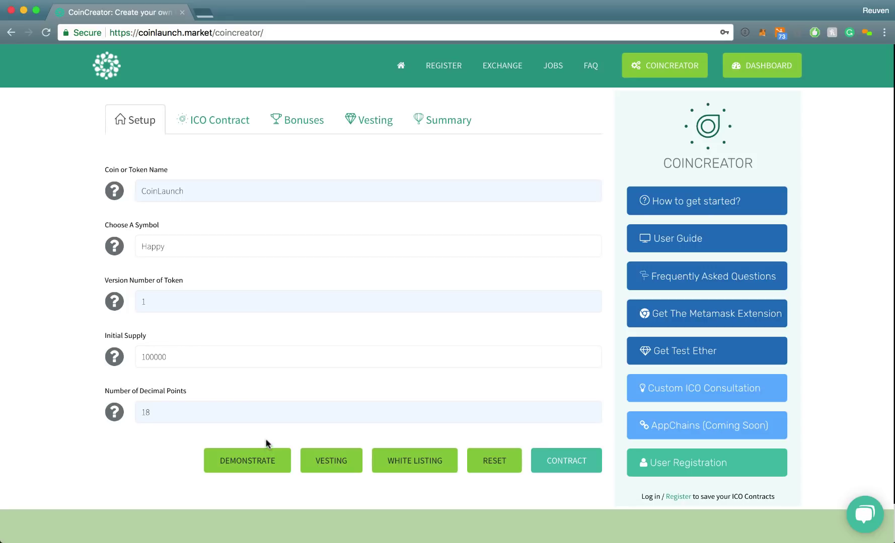
- Open the demonstration options and examine the fields for transferring tokens, loading a contract and contributing to the ICO
click(256, 463)
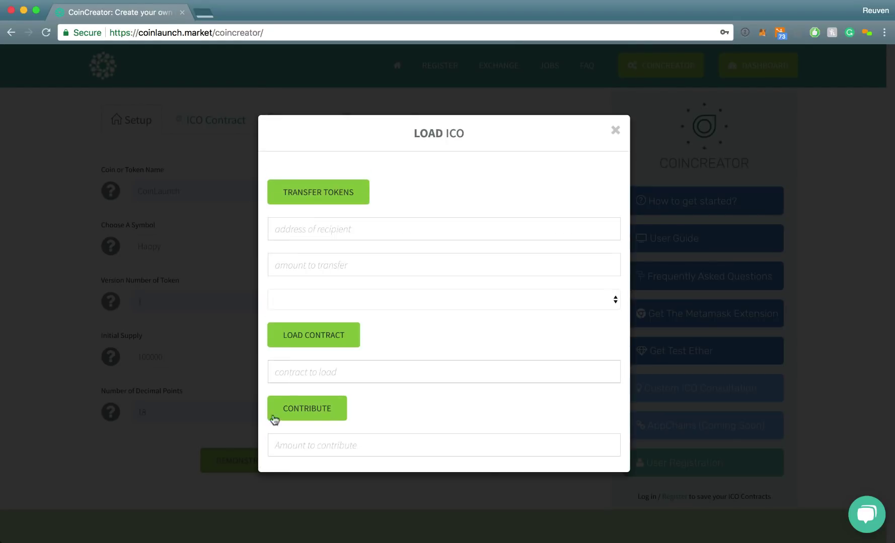
click(336, 235)
click(332, 266)
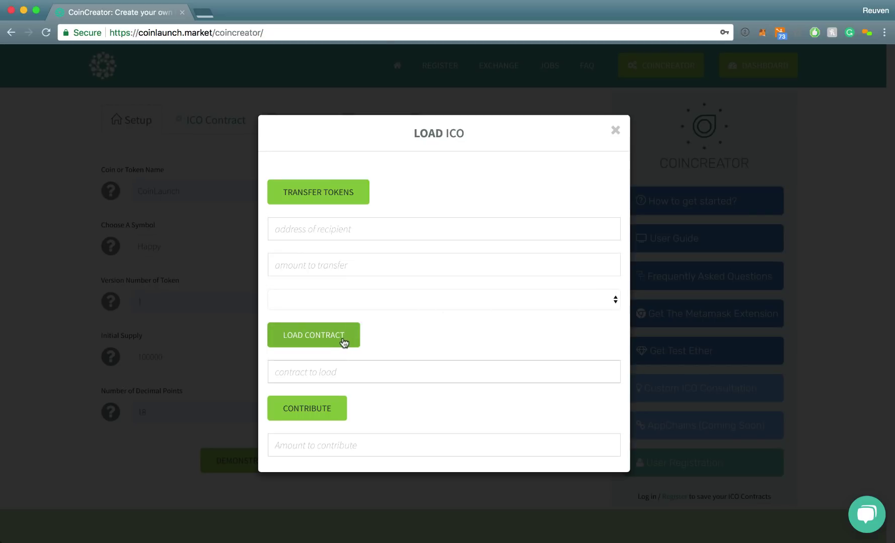
click(398, 378)
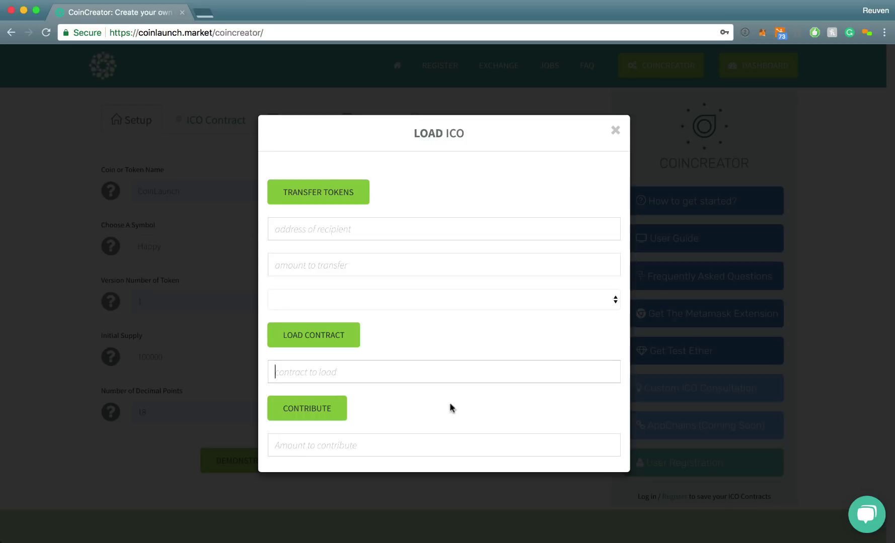
click(313, 409)
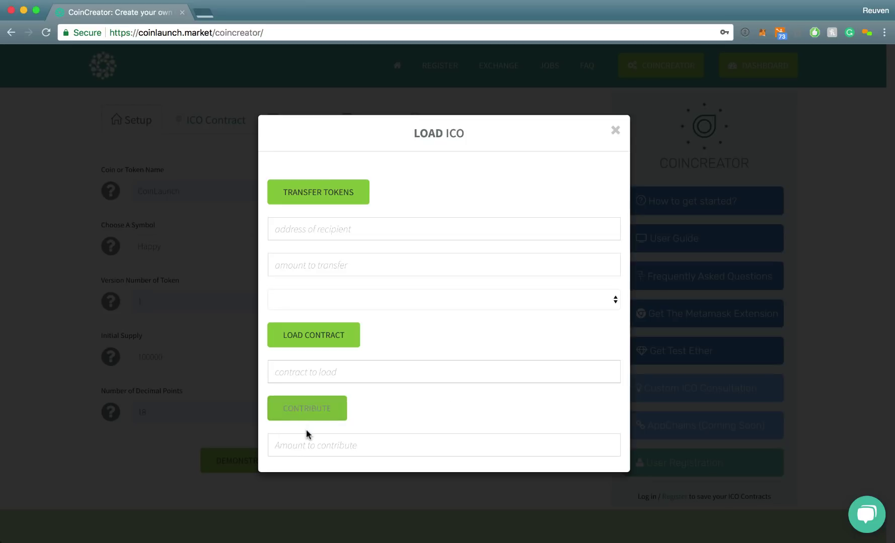
click(309, 419)
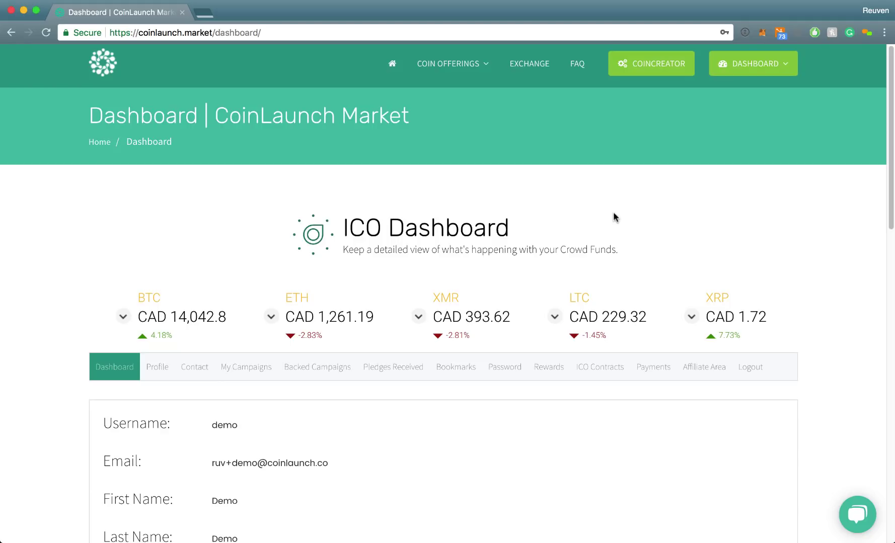
- Open the ICO Contracts list in the ICO Dashboard and examine the saved contracts
mouse_move(770, 75)
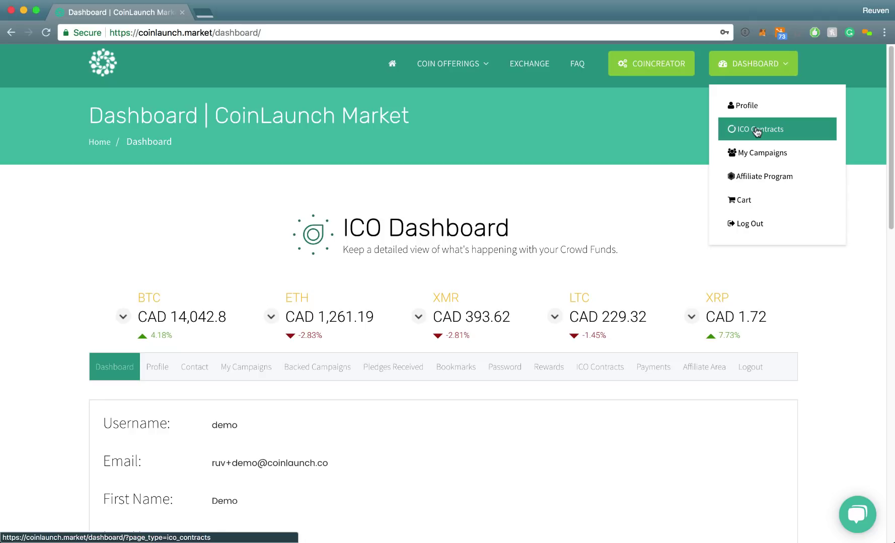
click(610, 370)
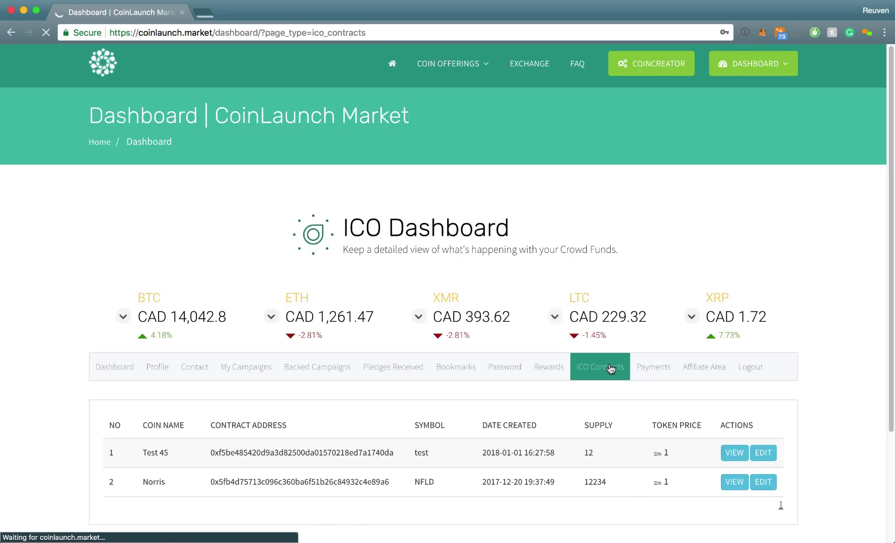
scroll(822, 337, down, 2)
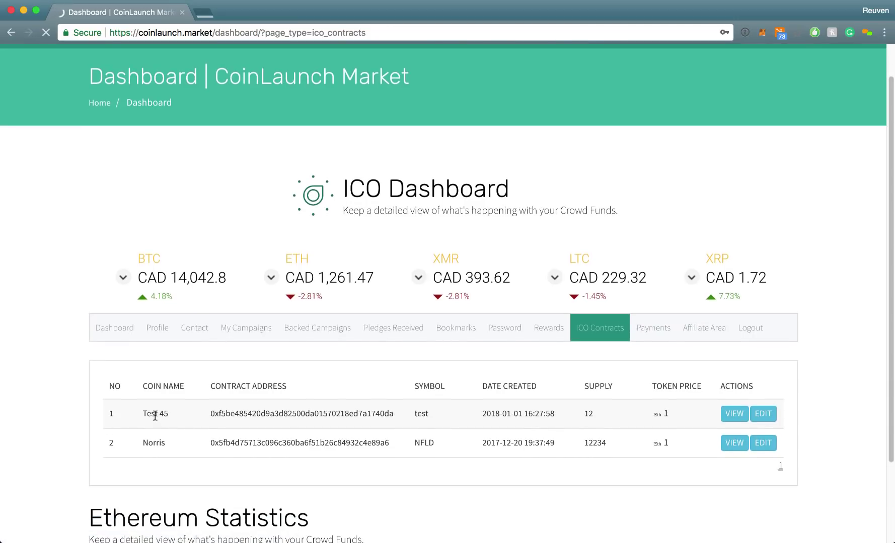
- Select the full contract address of the Test 45 coin in the saved ICO contracts list
double_click(146, 443)
click(246, 417)
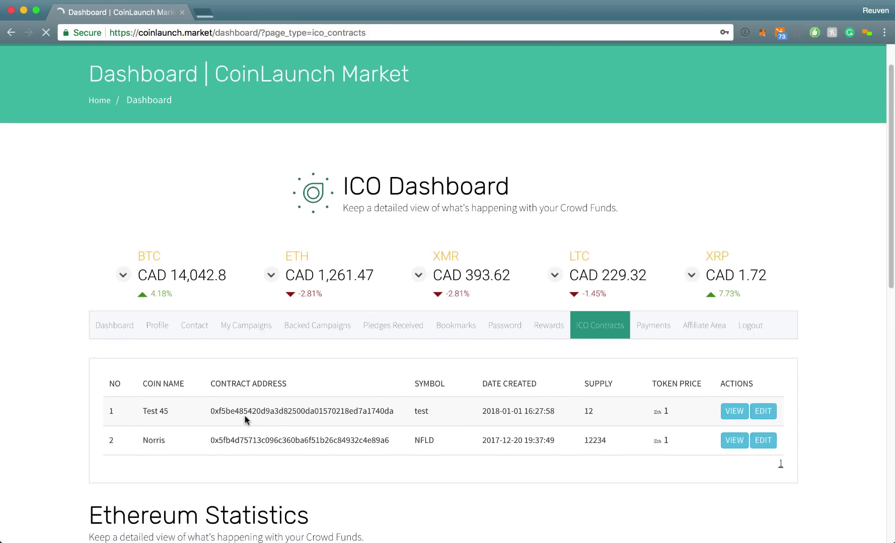
double_click(246, 411)
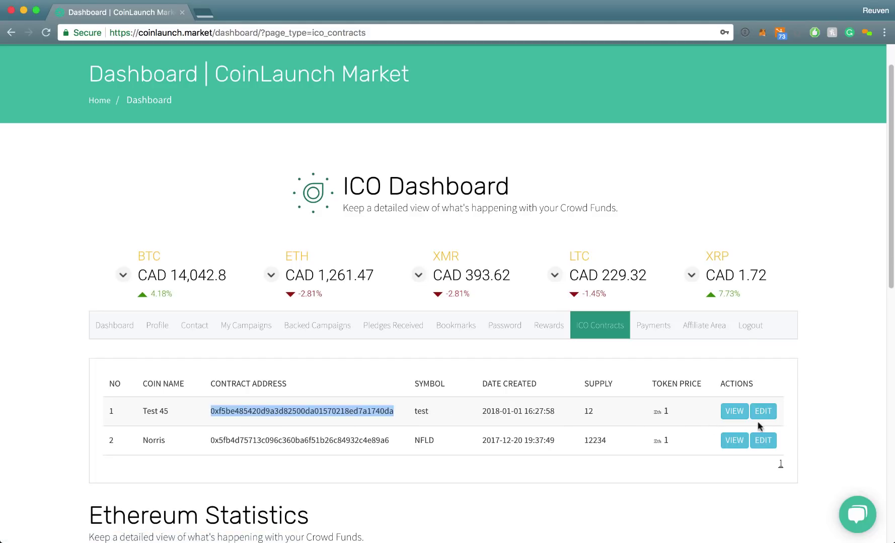
- Review the Test 45 contract's setup, ICO, bonus and vesting information, close it and open the contract for editing
click(734, 413)
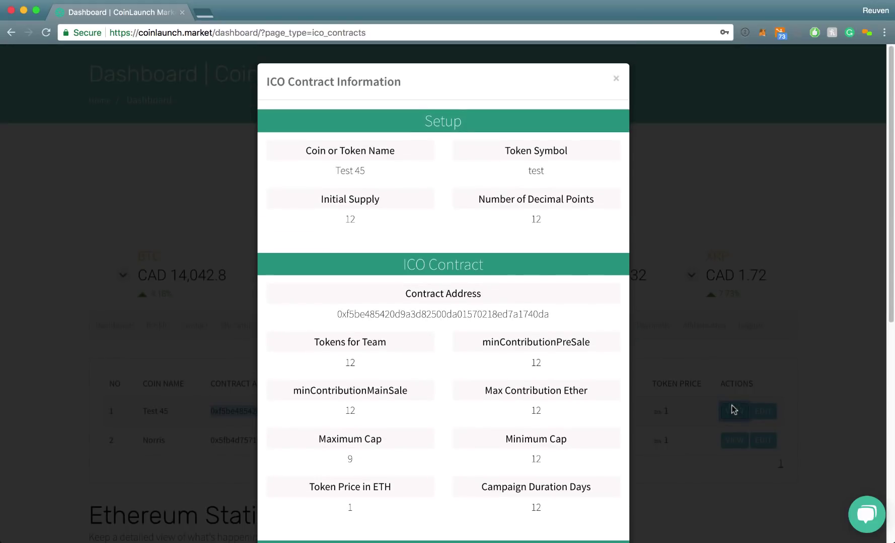
scroll(458, 236, down, 3)
scroll(468, 347, down, 5)
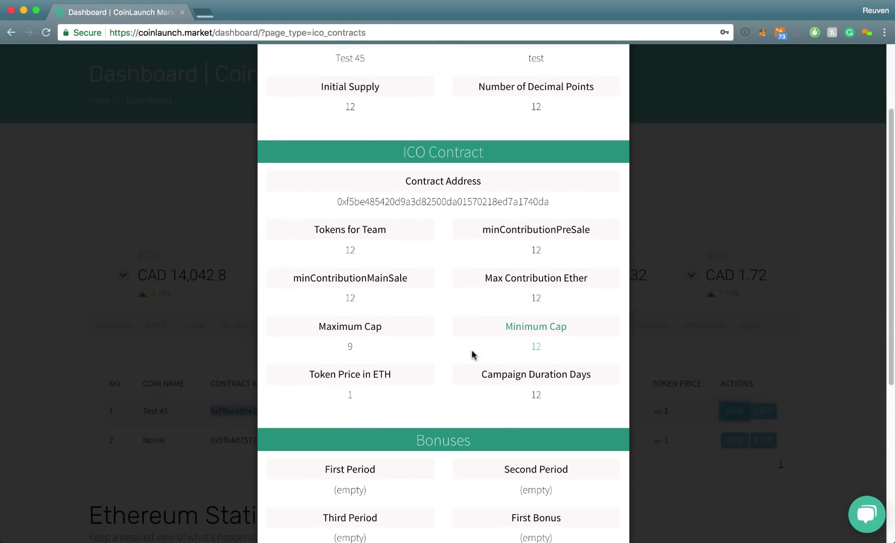
scroll(472, 371, down, 1)
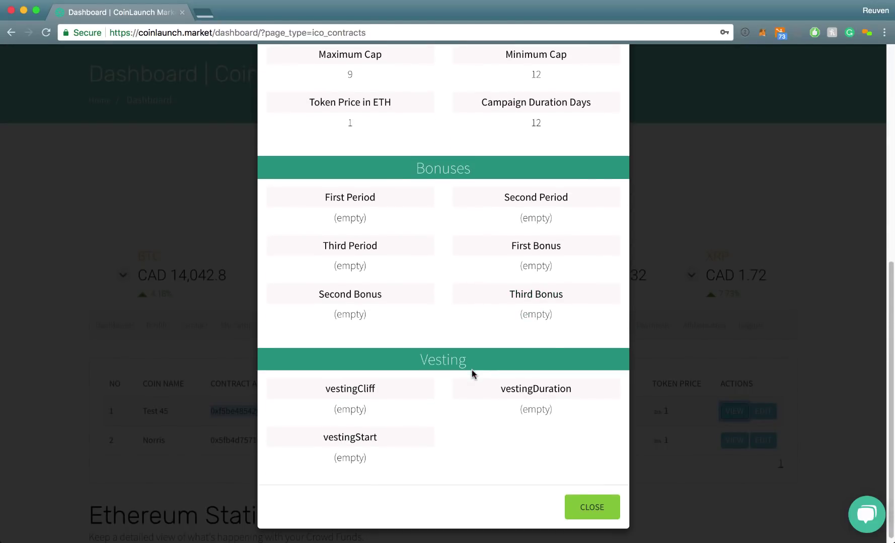
click(599, 506)
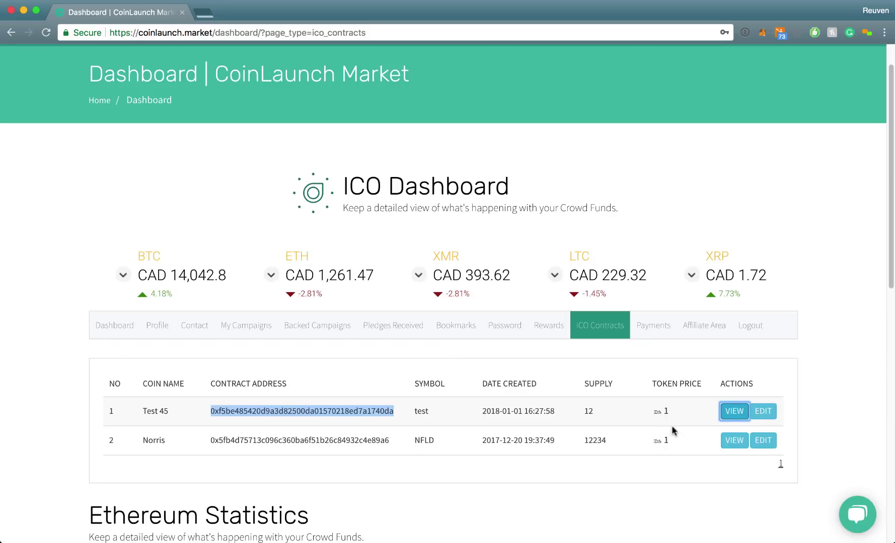
click(762, 413)
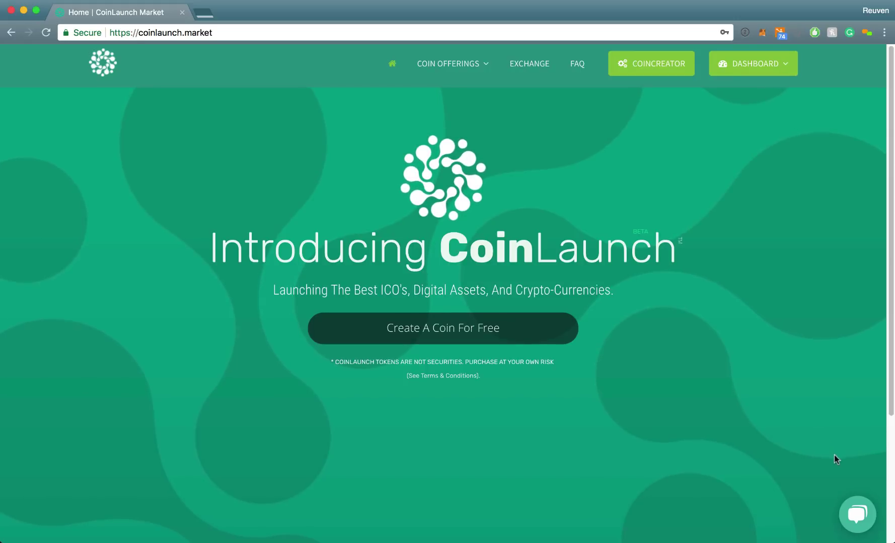
- Open the support chat on the CoinLaunch home page, check it and reload the page
click(858, 514)
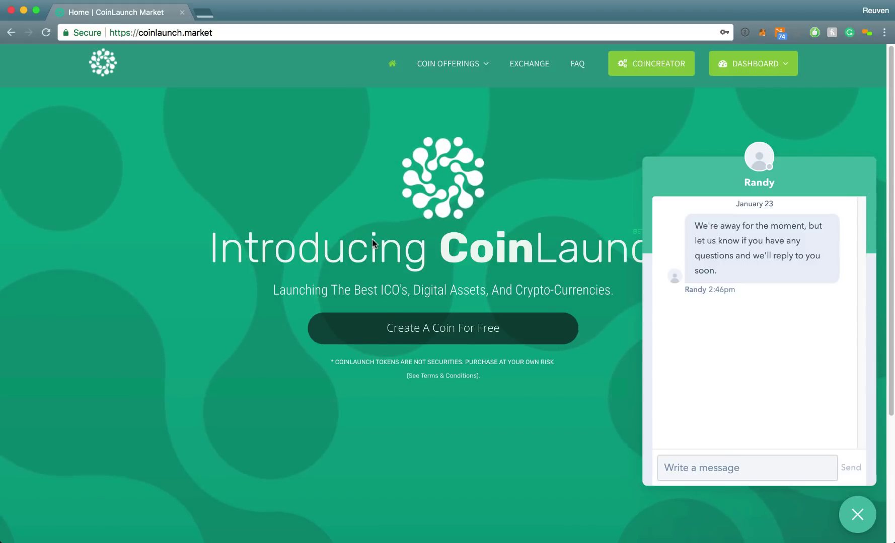
click(46, 33)
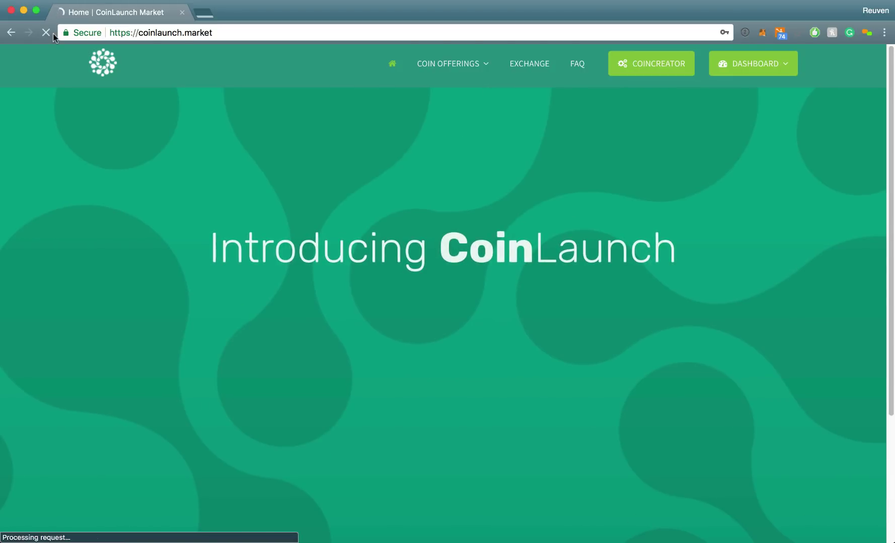